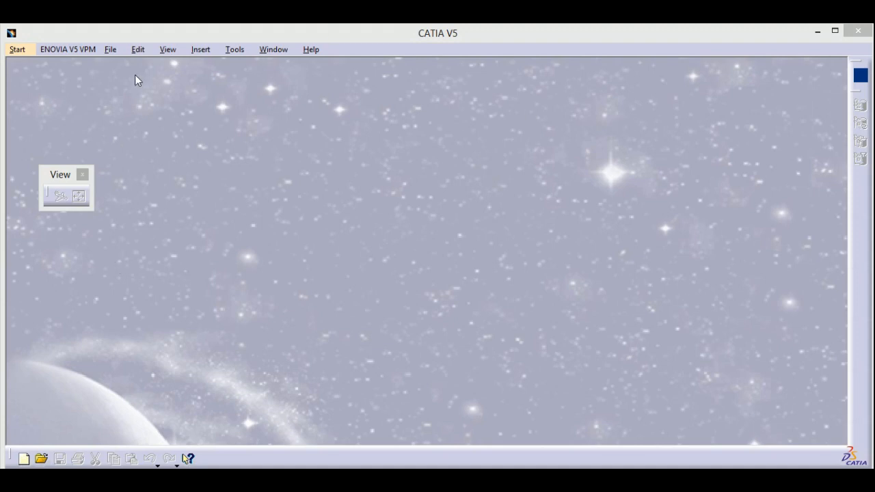
# Start a new part in the Part Design workbench.
pyautogui.click(28, 51)
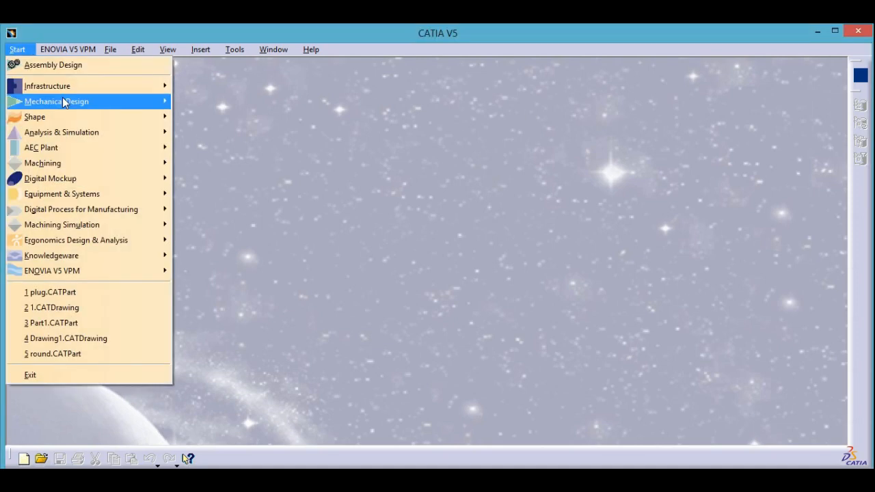
pyautogui.moveTo(64, 102)
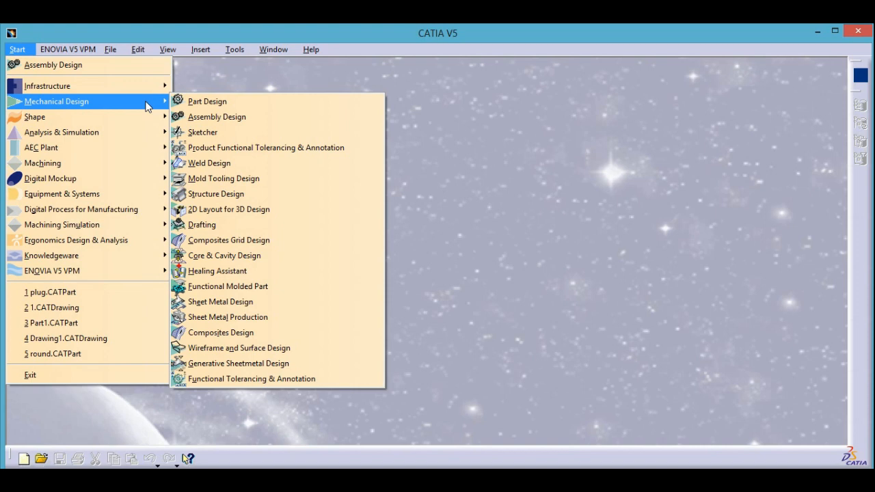
pyautogui.click(298, 103)
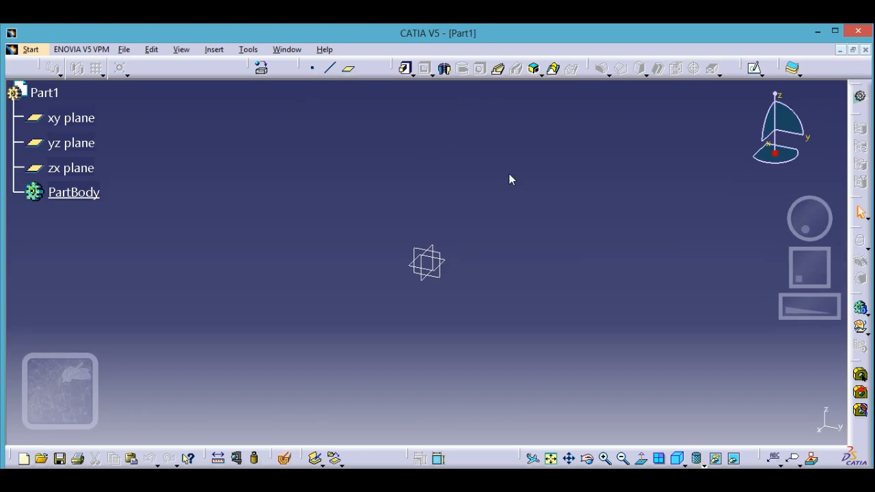
# Open a new sketch on the yz plane.
pyautogui.click(759, 72)
pyautogui.click(444, 263)
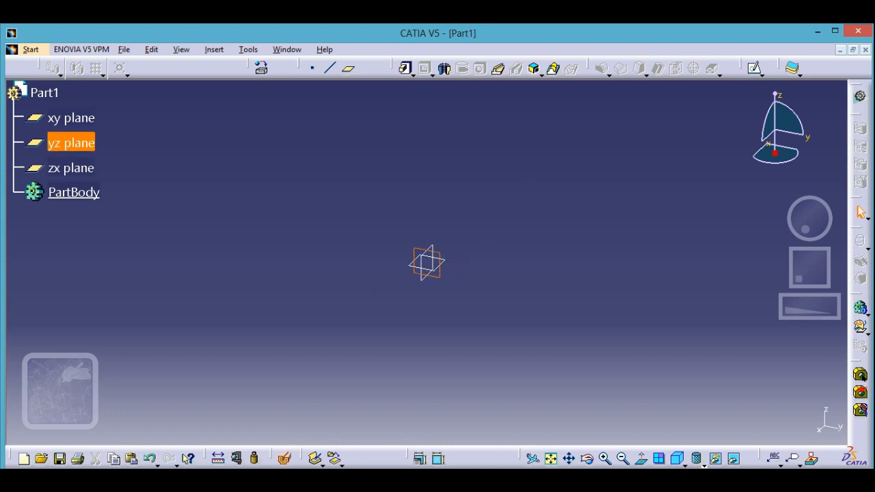
pyautogui.click(756, 69)
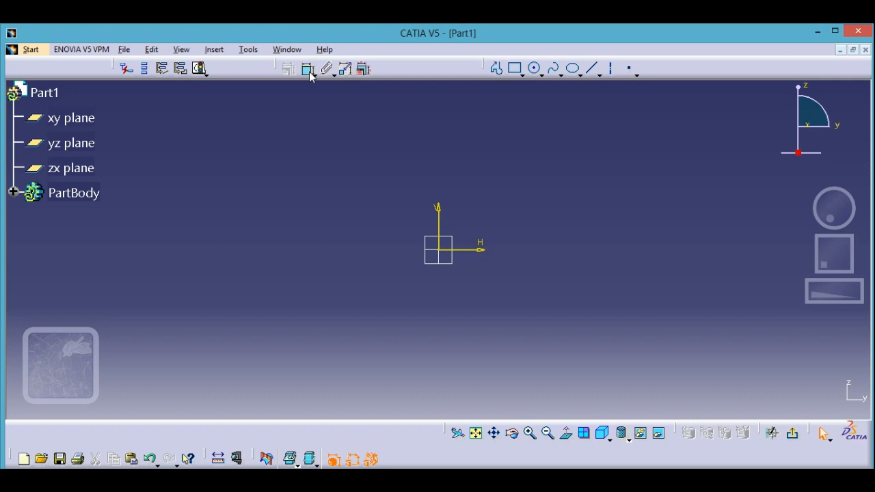
pyautogui.click(310, 76)
pyautogui.click(516, 69)
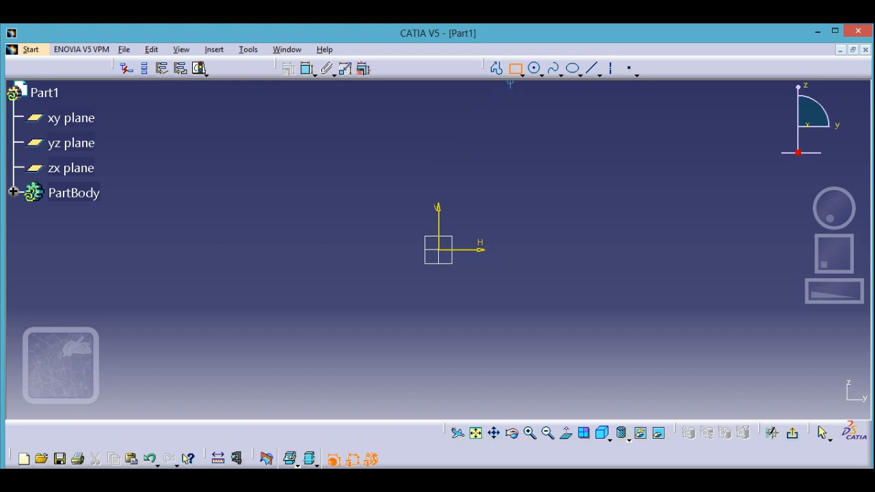
pyautogui.click(514, 69)
# Sketch a horizontal line about 147 mm long, above and to the right of the sketch origin.
pyautogui.click(600, 73)
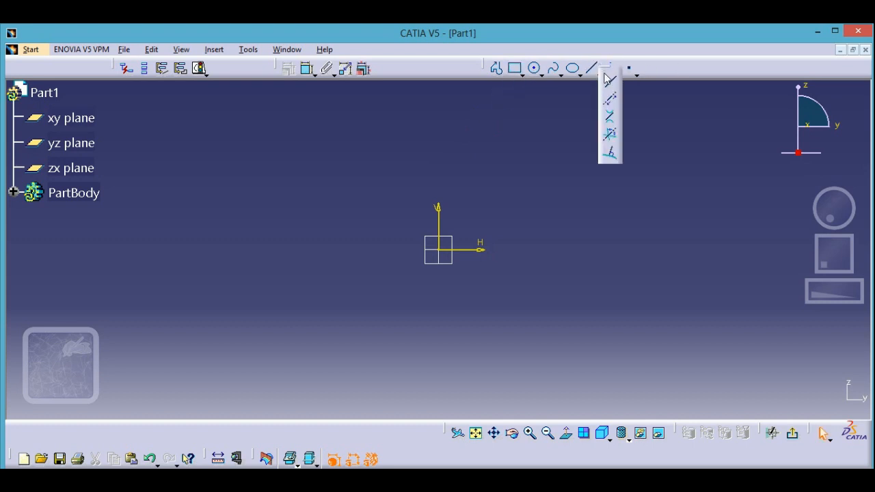
pyautogui.click(612, 83)
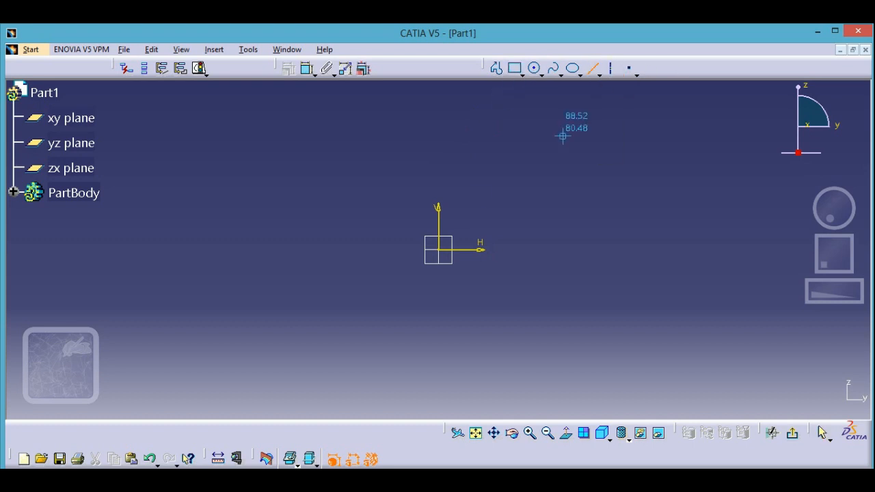
pyautogui.click(485, 156)
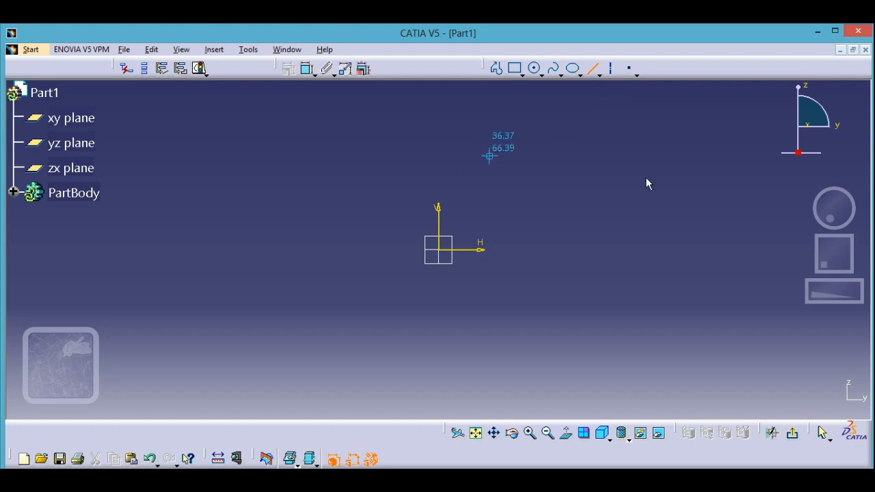
pyautogui.click(691, 157)
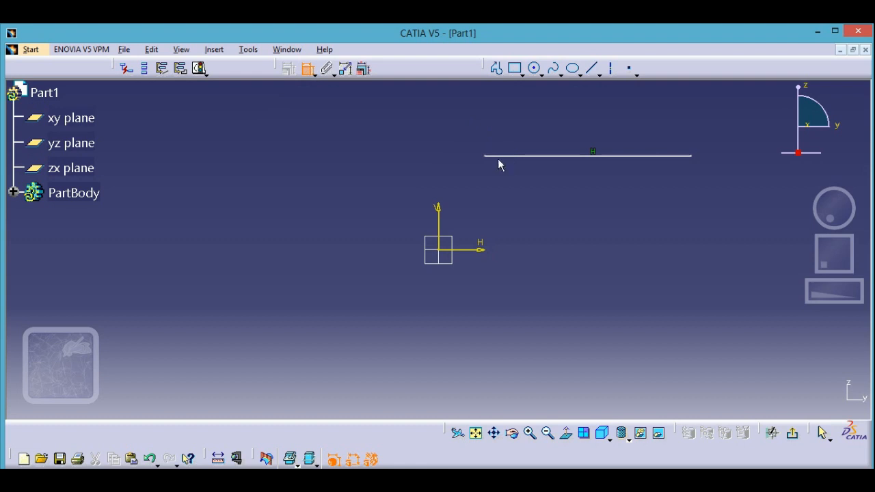
# Dimension the line's length, set it to 150 mm, and shift the line slightly right and down.
pyautogui.click(531, 158)
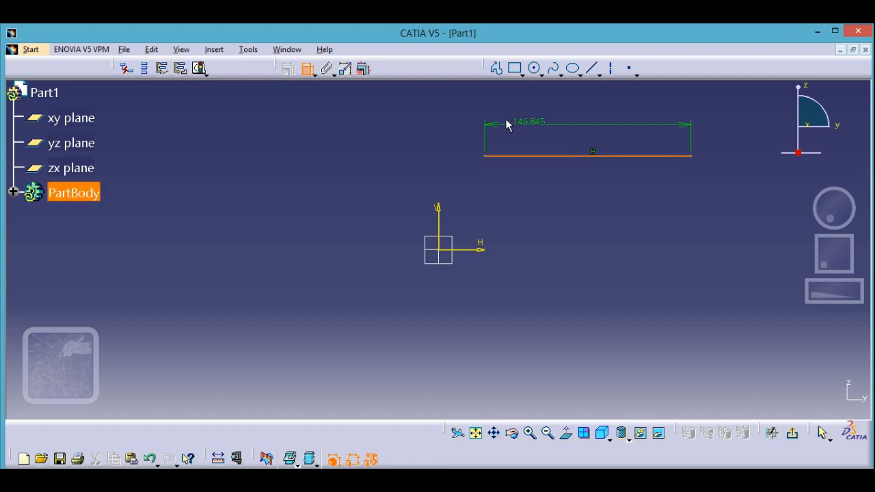
pyautogui.click(528, 106)
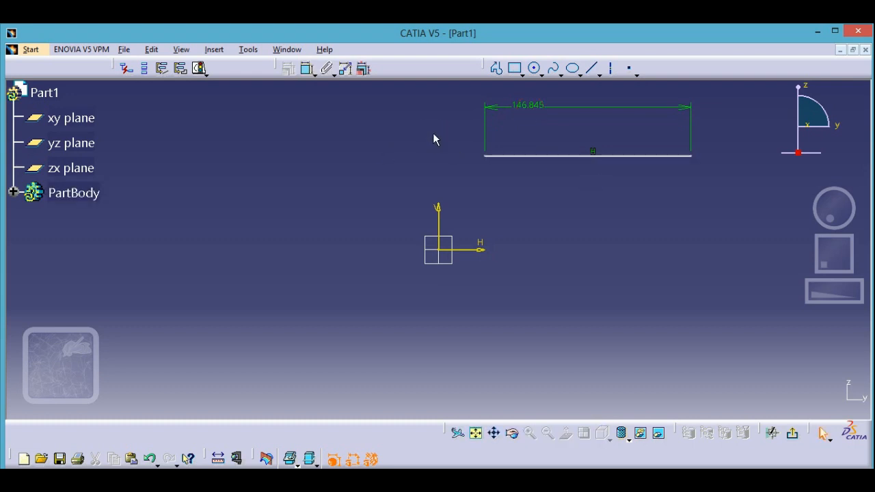
pyautogui.click(524, 108)
pyautogui.doubleClick(527, 108)
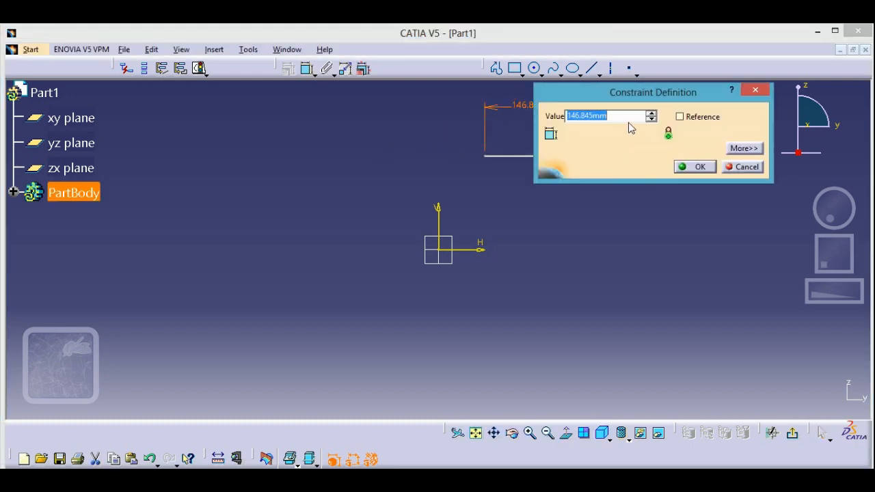
pyautogui.write('150')
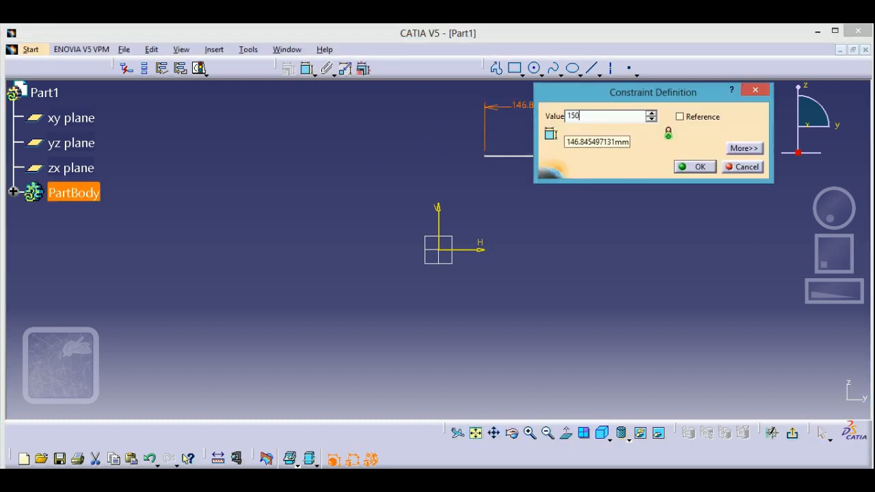
pyautogui.click(694, 167)
pyautogui.click(638, 212)
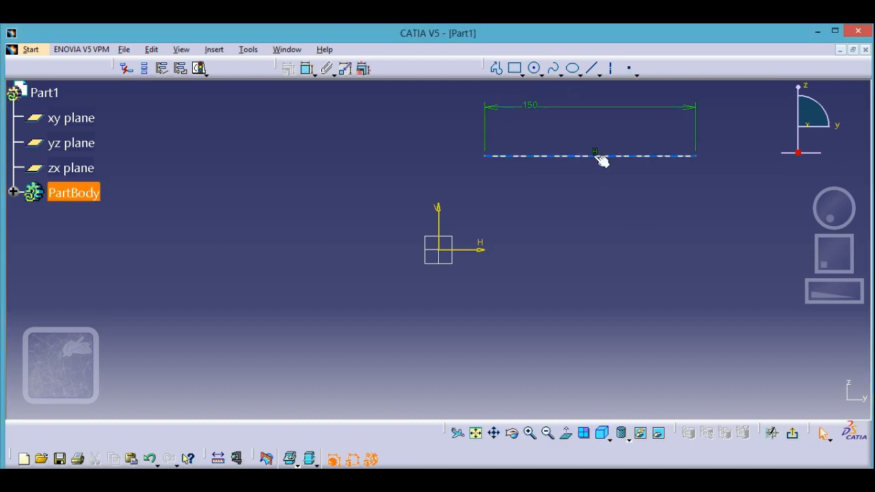
pyautogui.moveTo(574, 157)
pyautogui.mouseDown()
pyautogui.moveTo(604, 170)
pyautogui.moveTo(599, 127)
pyautogui.moveTo(633, 172)
pyautogui.moveTo(568, 169)
pyautogui.mouseUp()
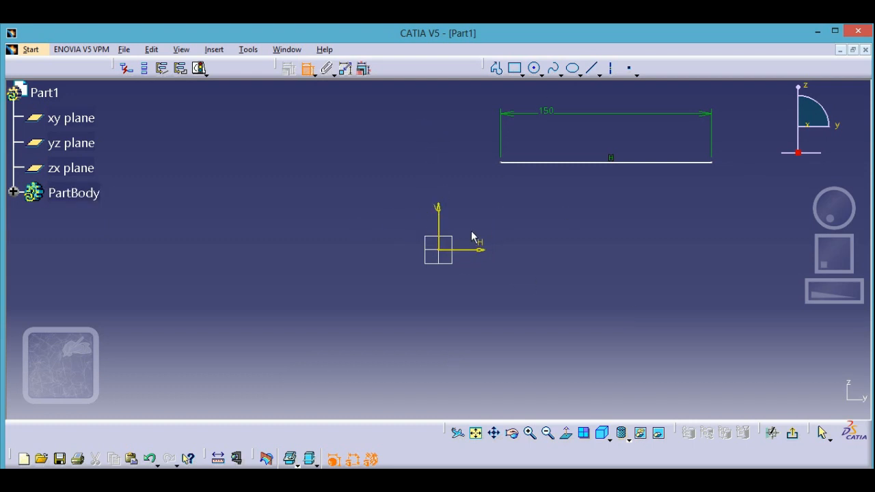
pyautogui.click(542, 163)
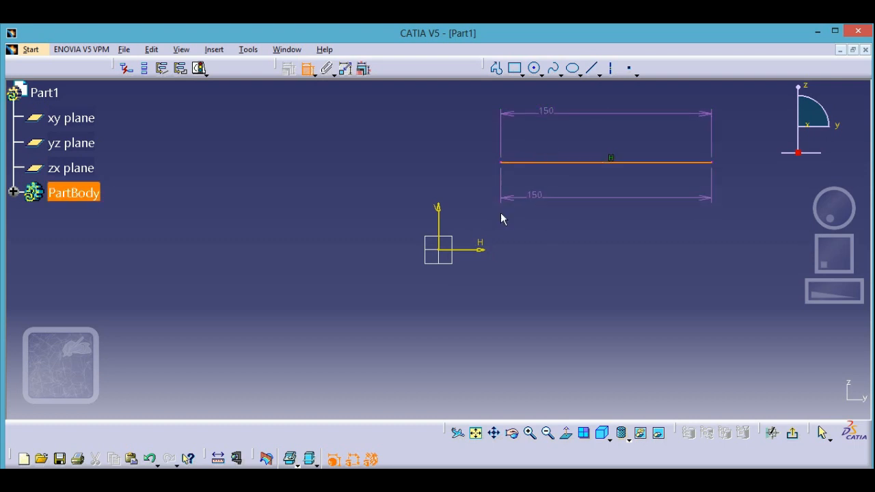
pyautogui.click(437, 219)
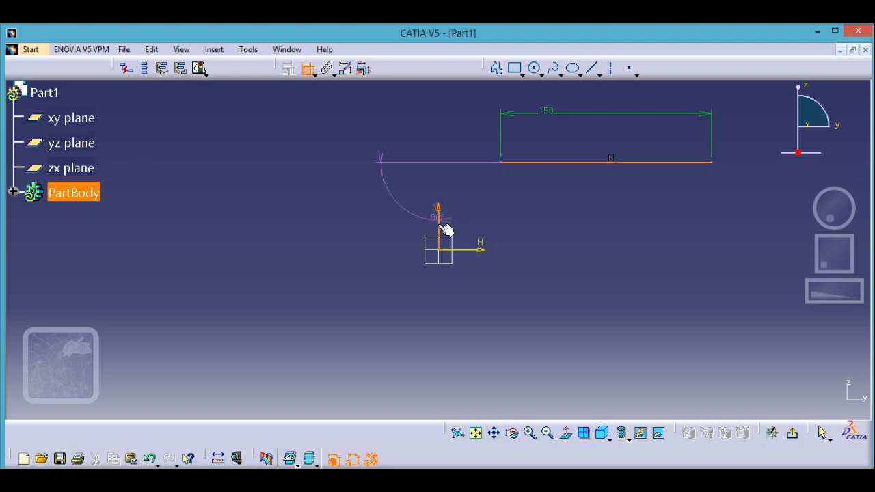
pyautogui.click(308, 70)
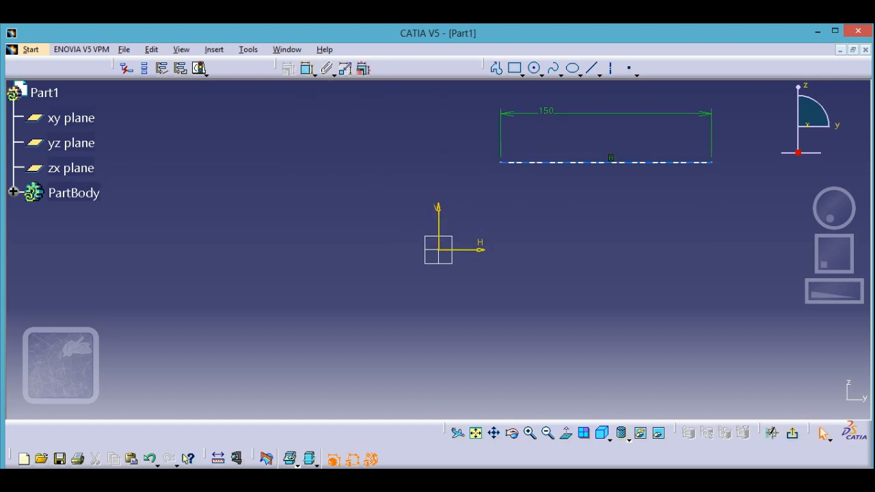
# Move the line slightly upward and dimension its vertical distance from the horizontal axis.
pyautogui.moveTo(537, 163); pyautogui.dragTo(522, 145)
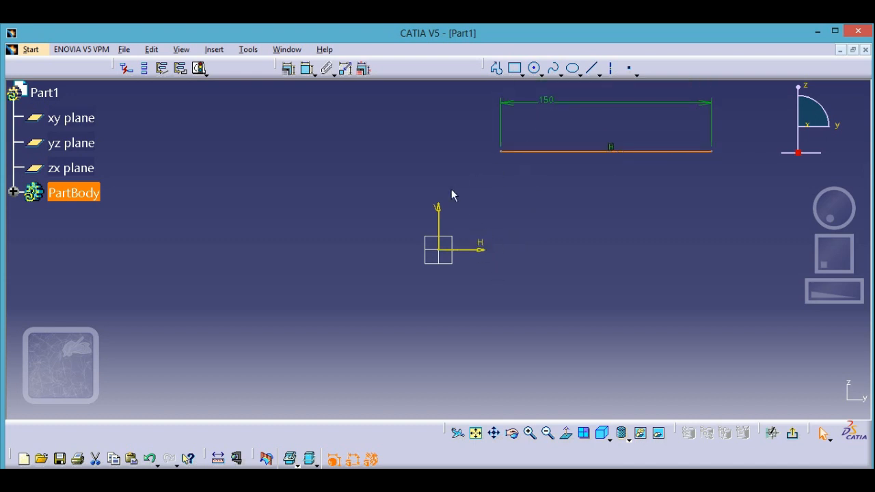
pyautogui.click(357, 123)
pyautogui.click(307, 69)
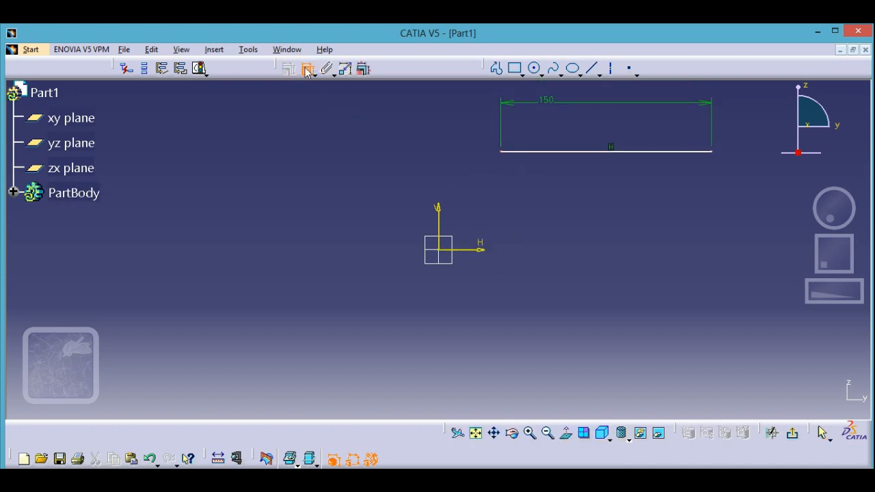
pyautogui.click(549, 153)
pyautogui.click(483, 249)
pyautogui.click(567, 233)
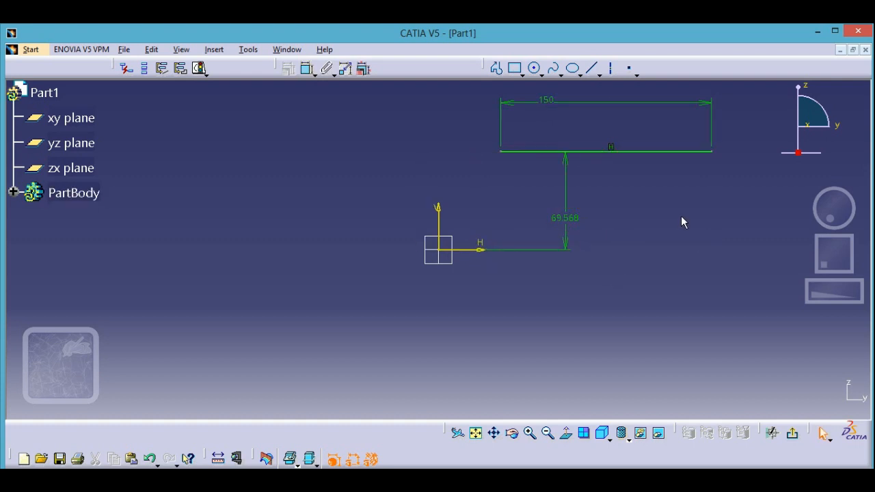
# Dimension the horizontal distance between the line's left endpoint and the vertical axis.
pyautogui.moveTo(838, 261); pyautogui.dragTo(820, 272)
pyautogui.click(751, 221)
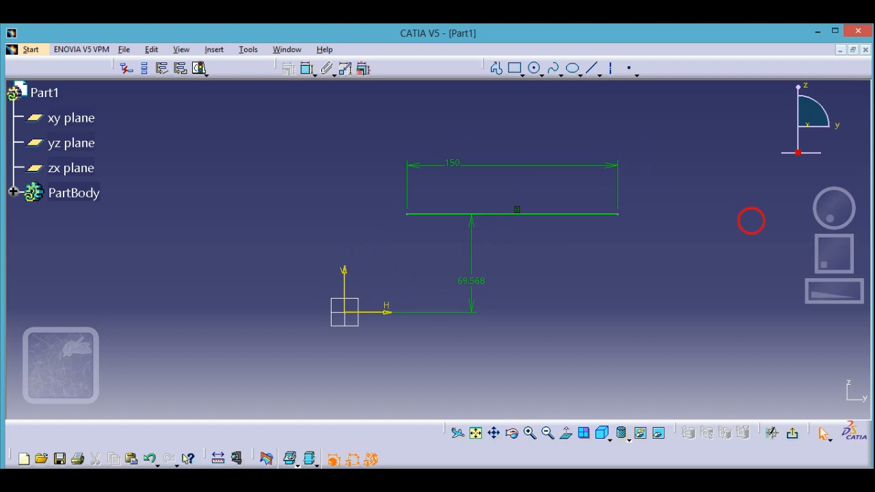
pyautogui.moveTo(459, 217)
pyautogui.mouseDown()
pyautogui.moveTo(457, 228)
pyautogui.moveTo(480, 217)
pyautogui.moveTo(359, 213)
pyautogui.moveTo(471, 226)
pyautogui.moveTo(463, 225)
pyautogui.mouseUp()
pyautogui.click(373, 267)
pyautogui.click(307, 71)
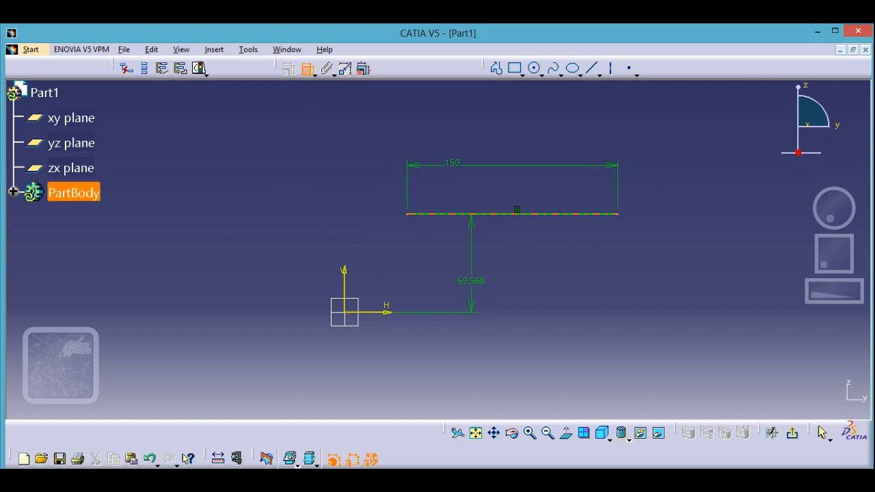
pyautogui.click(407, 214)
pyautogui.click(347, 281)
pyautogui.click(363, 233)
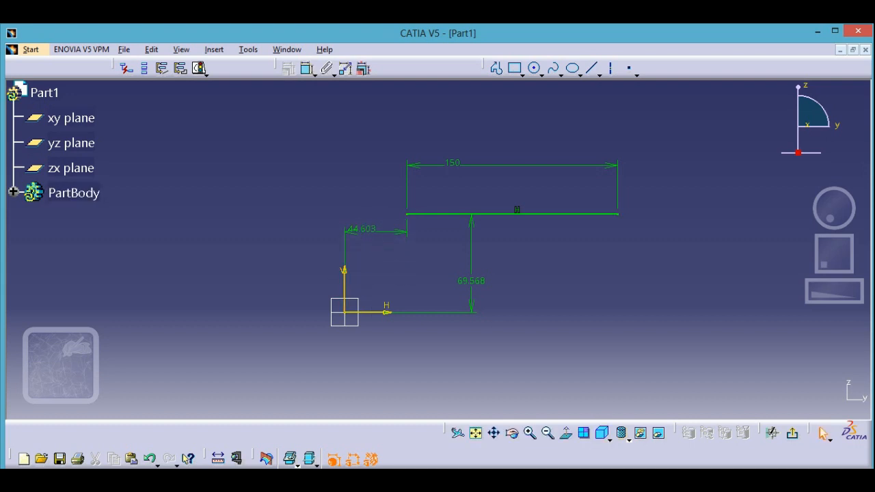
# Try to move the constrained line to test whether its position is fixed.
pyautogui.click(444, 215)
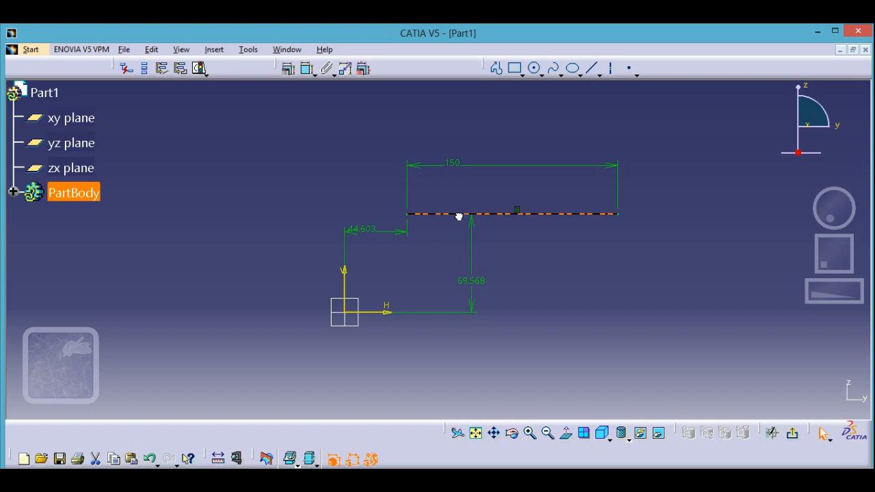
pyautogui.click(594, 254)
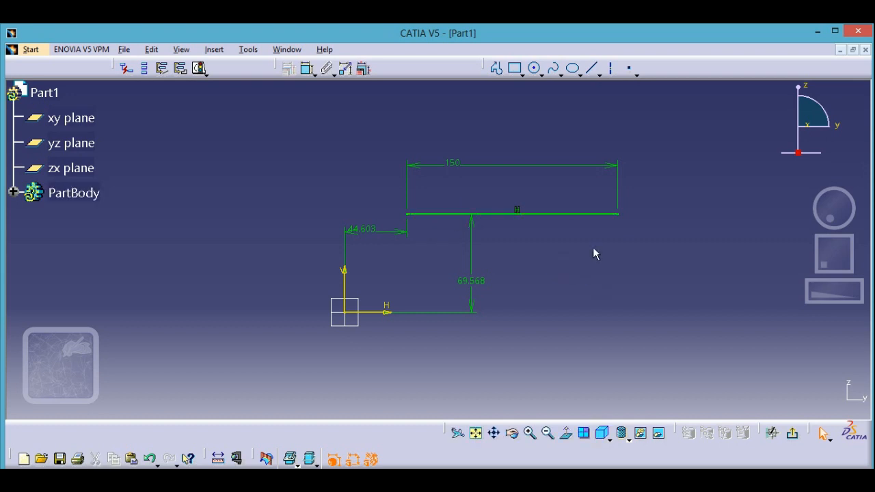
pyautogui.click(601, 222)
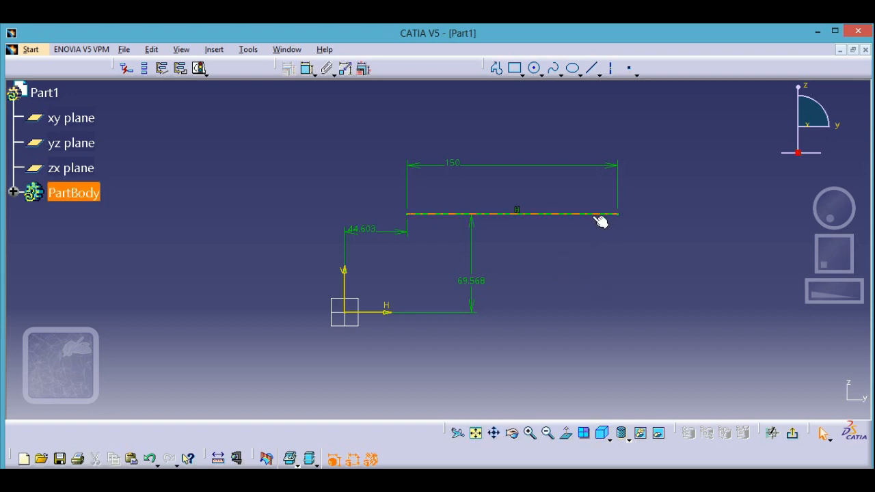
# Open the line's properties and examine its feature and graphic settings, including the available line colors.
pyautogui.rightClick(592, 216)
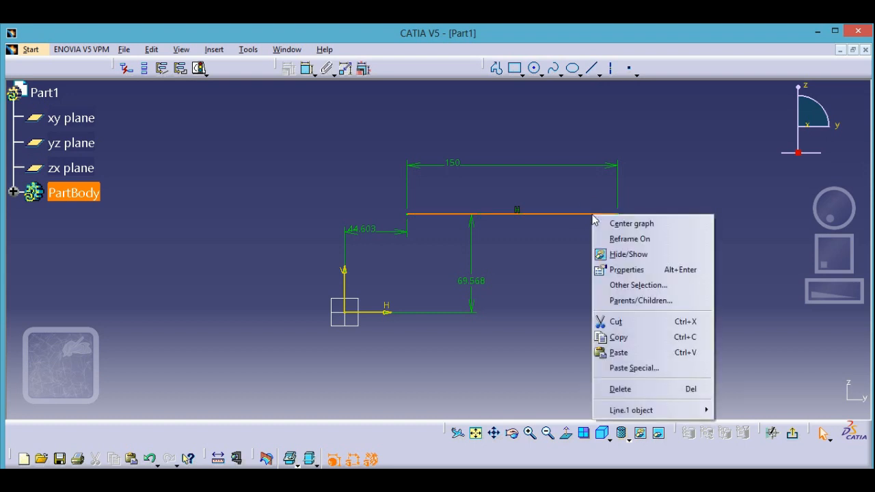
pyautogui.click(651, 270)
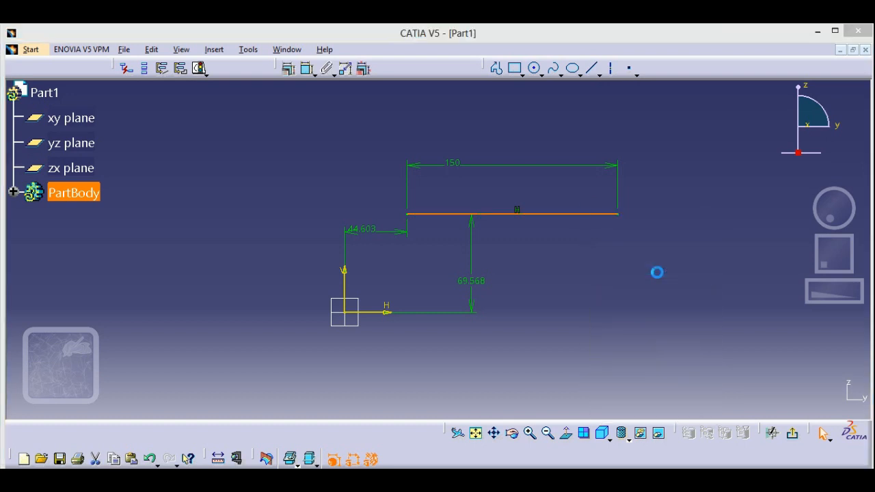
pyautogui.click(611, 101)
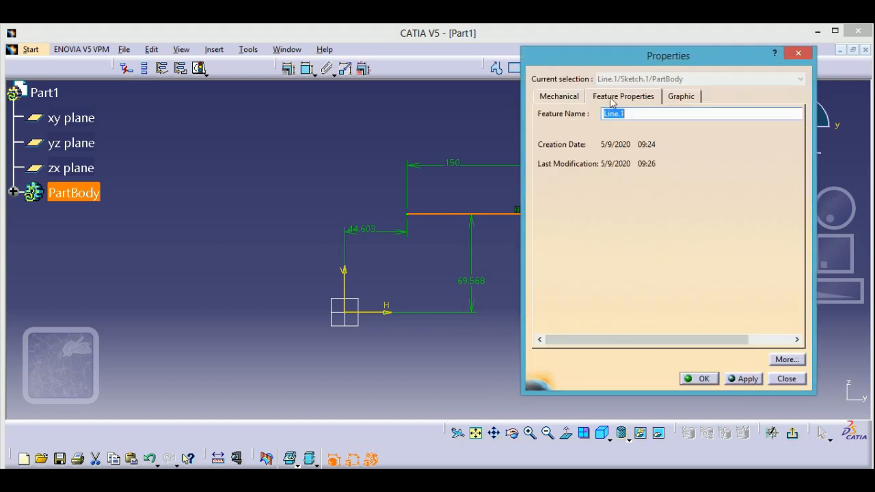
pyautogui.click(678, 98)
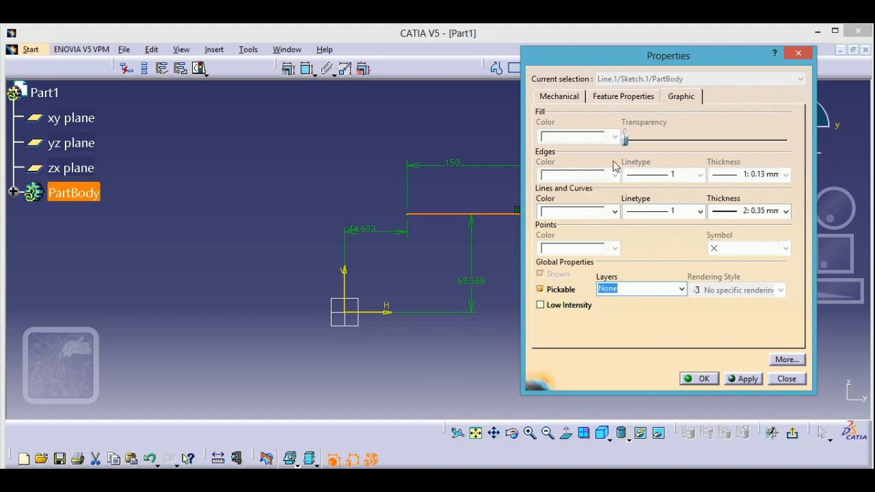
pyautogui.click(615, 211)
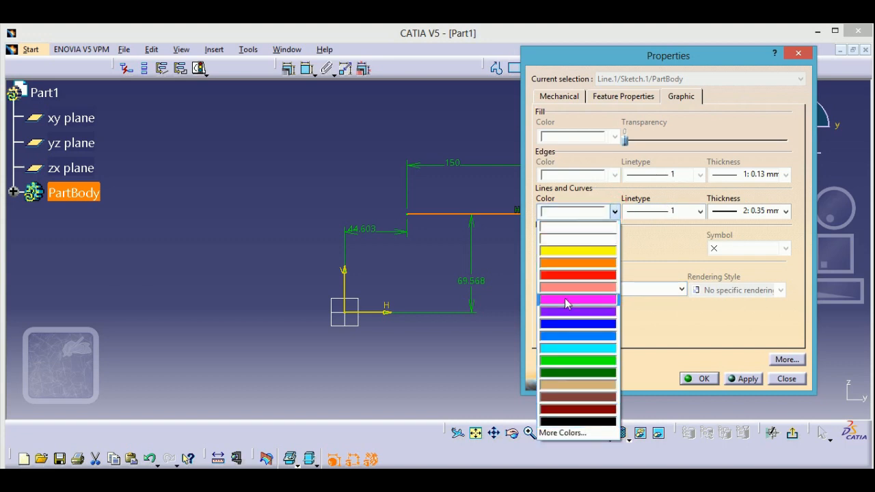
pyautogui.click(615, 212)
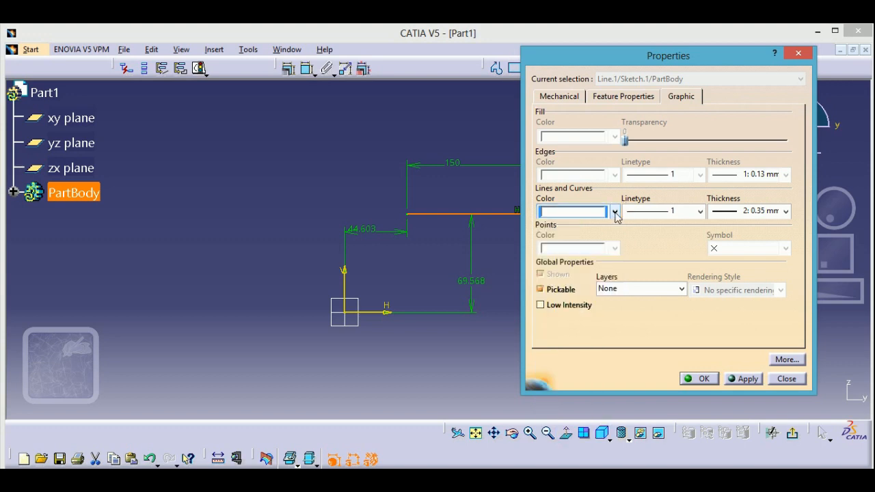
# Reopen the horizontal line's properties to review its graphic settings, and close them without changes.
pyautogui.click(796, 54)
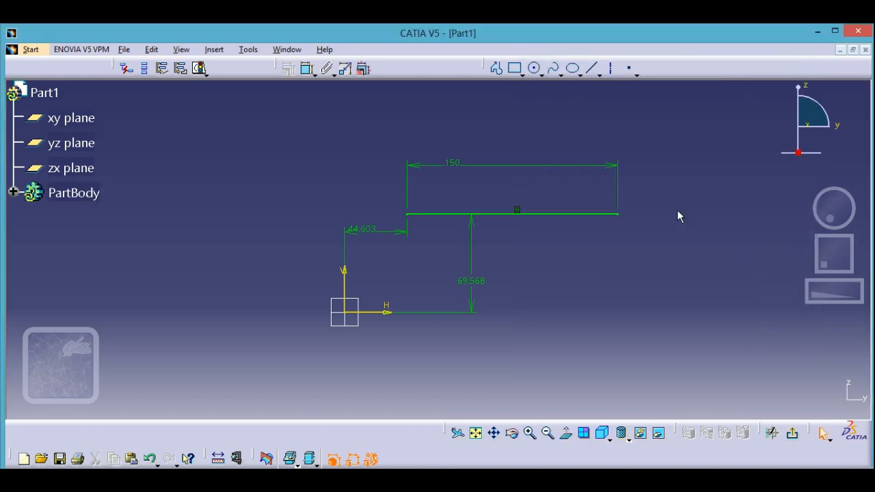
pyautogui.click(595, 217)
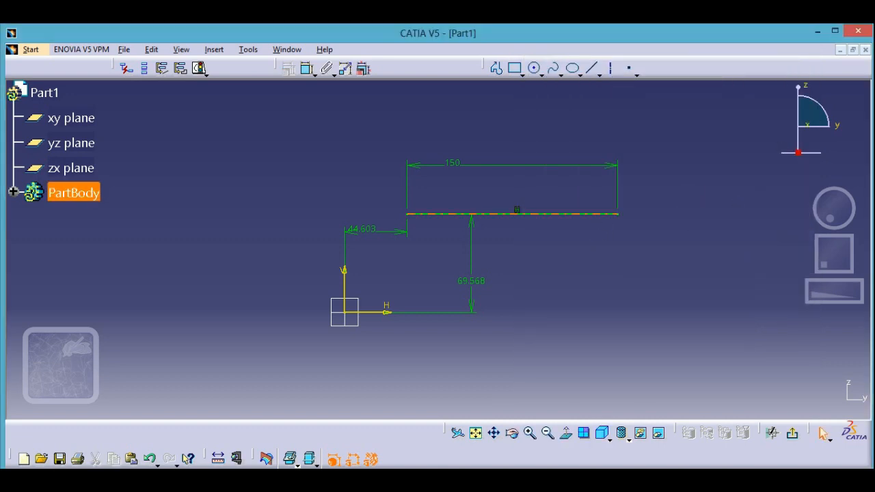
pyautogui.rightClick(594, 217)
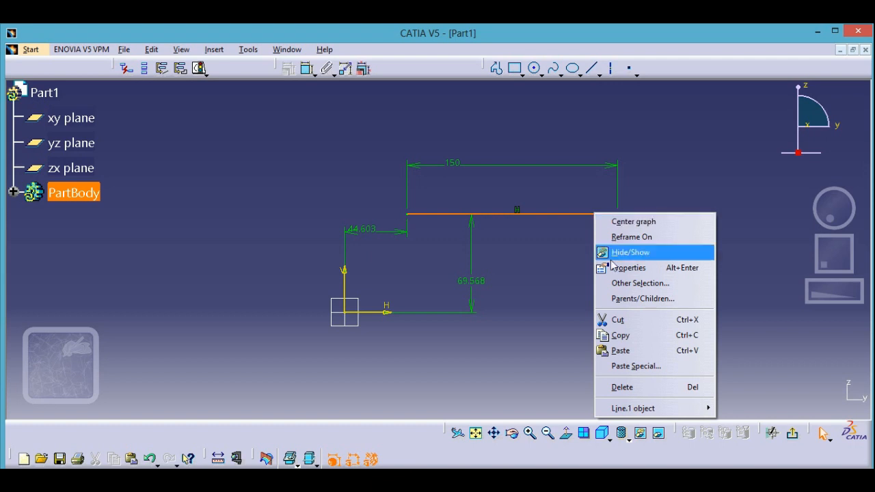
pyautogui.click(630, 272)
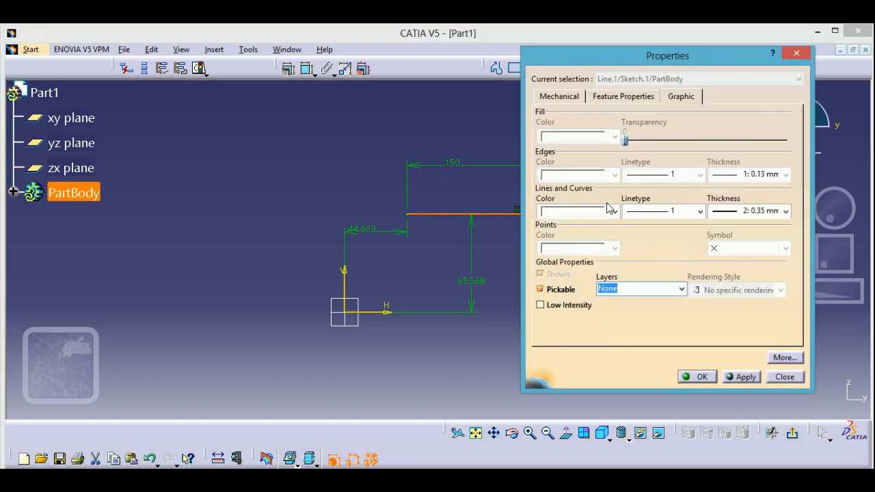
pyautogui.click(796, 53)
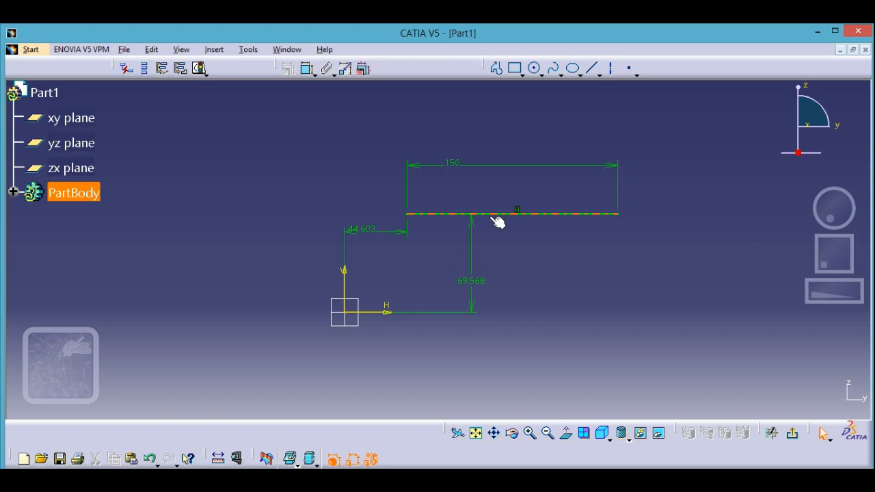
pyautogui.click(541, 253)
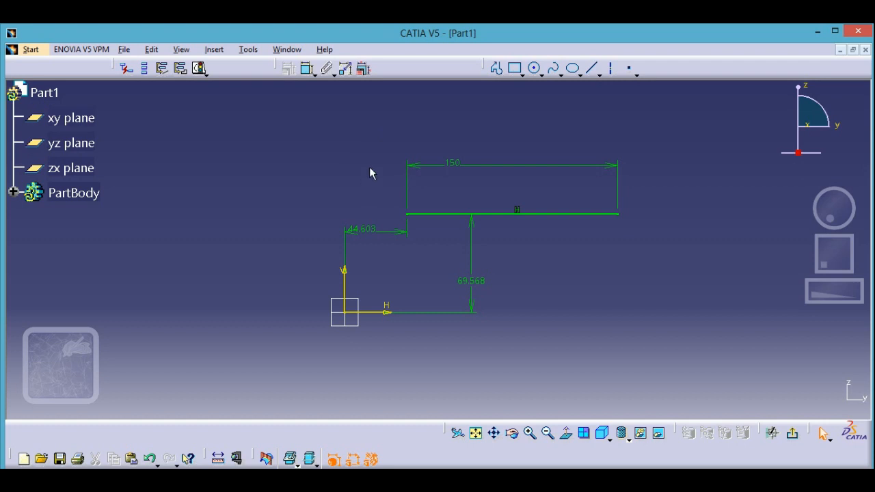
# Delete the constrained horizontal line together with all its dimensions.
pyautogui.rightClick(486, 220)
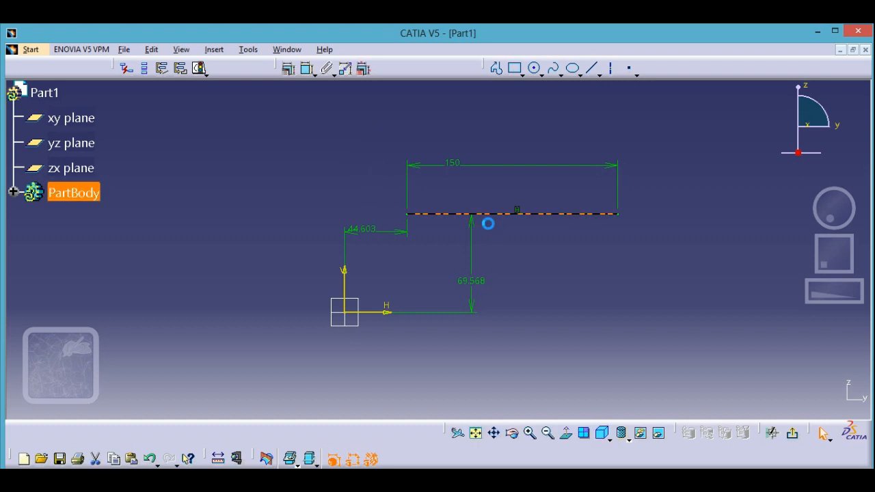
pyautogui.click(733, 321)
pyautogui.moveTo(313, 127)
pyautogui.mouseDown()
pyautogui.moveTo(416, 177)
pyautogui.moveTo(701, 371)
pyautogui.mouseUp()
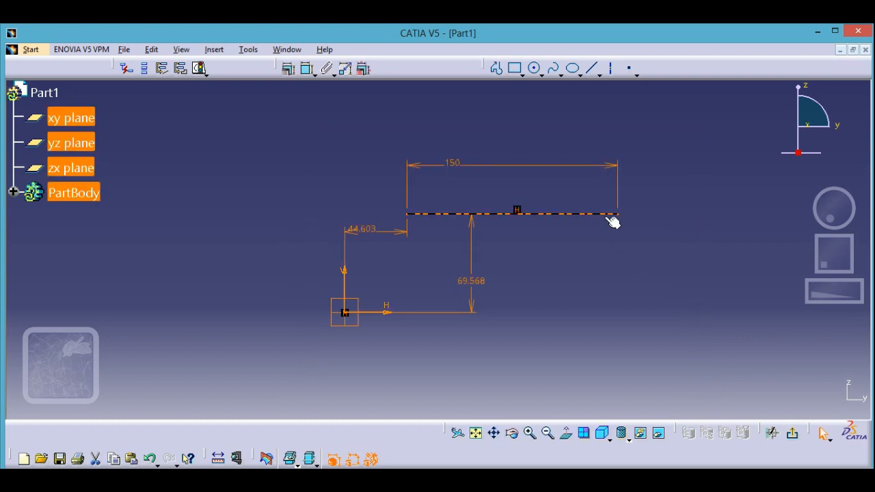
pyautogui.rightClick(605, 216)
pyautogui.click(632, 389)
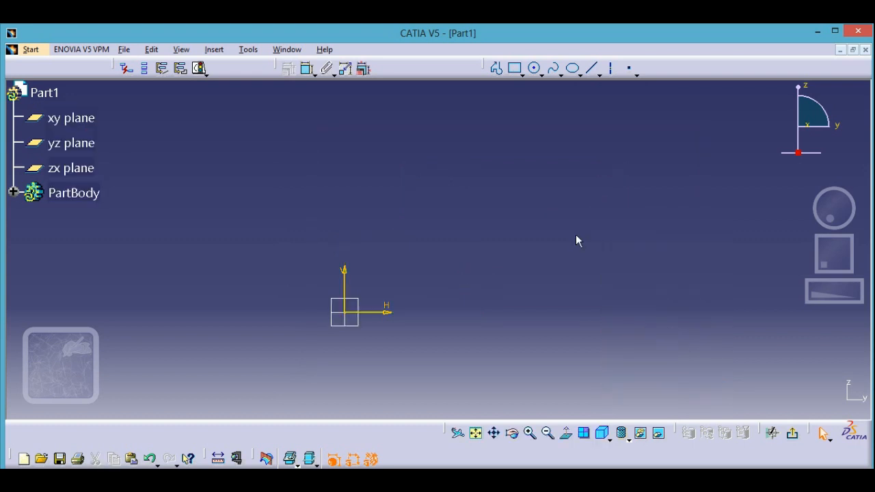
# Draw a sloped line above the origin, rising away from the vertical axis at about 8° to the horizontal.
pyautogui.click(591, 68)
pyautogui.click(378, 175)
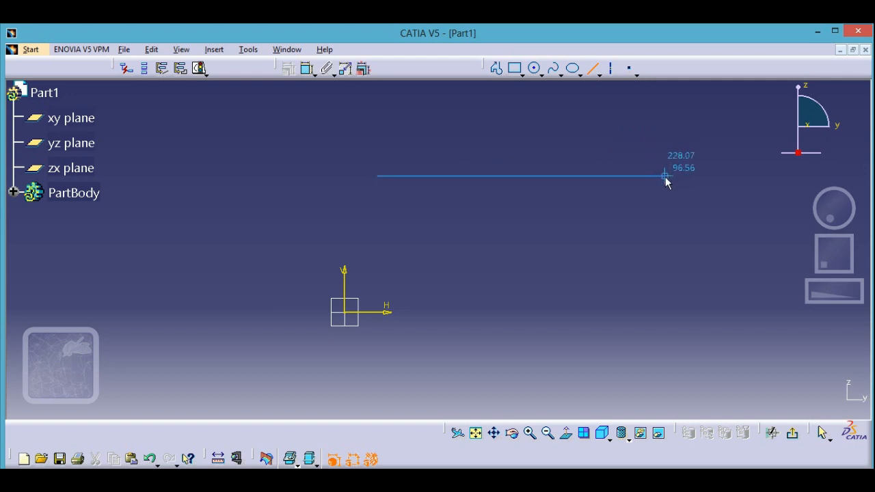
pyautogui.click(673, 134)
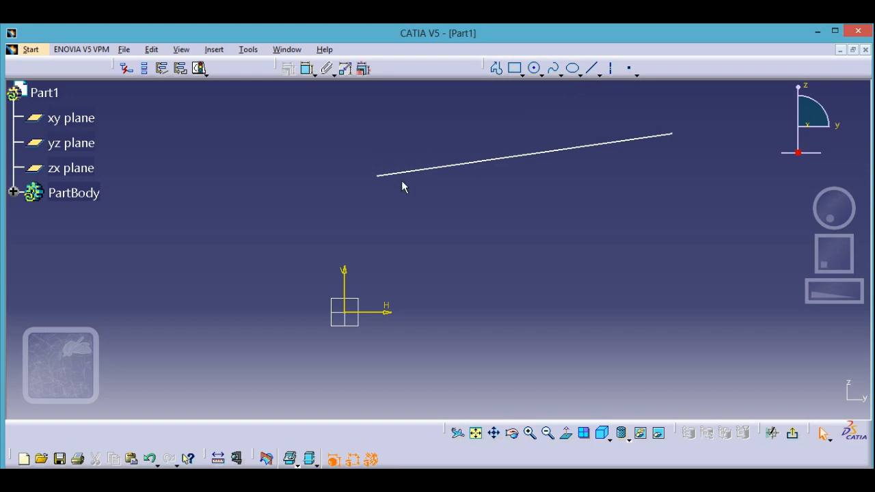
# Dimension the angle between the sloped line and the horizontal axis, placing it near the line's upper end.
pyautogui.click(307, 71)
pyautogui.click(383, 180)
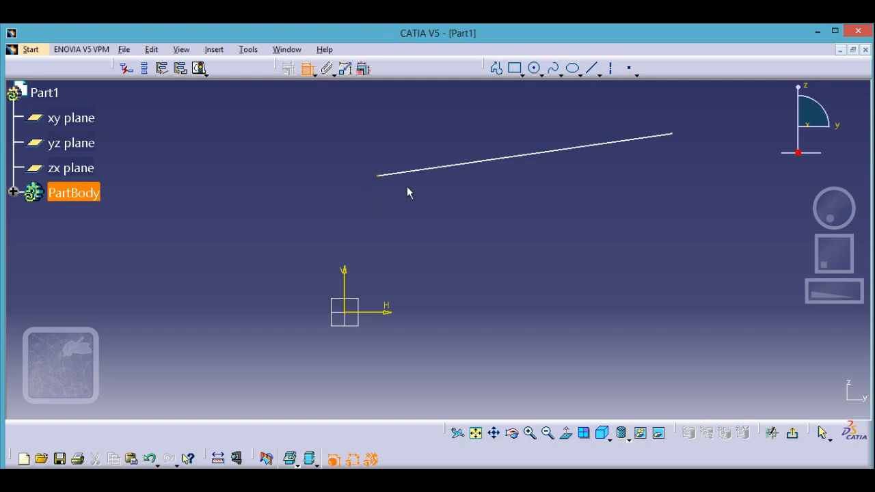
pyautogui.click(315, 75)
pyautogui.click(311, 71)
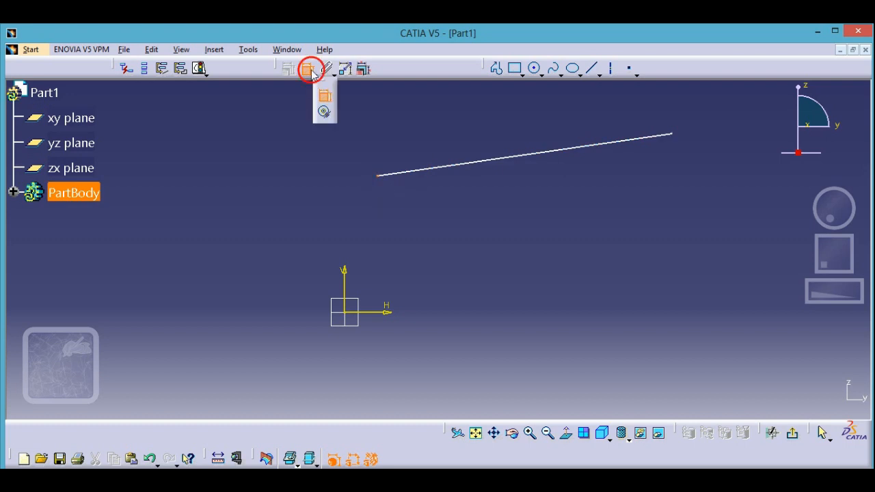
pyautogui.click(306, 75)
pyautogui.click(442, 166)
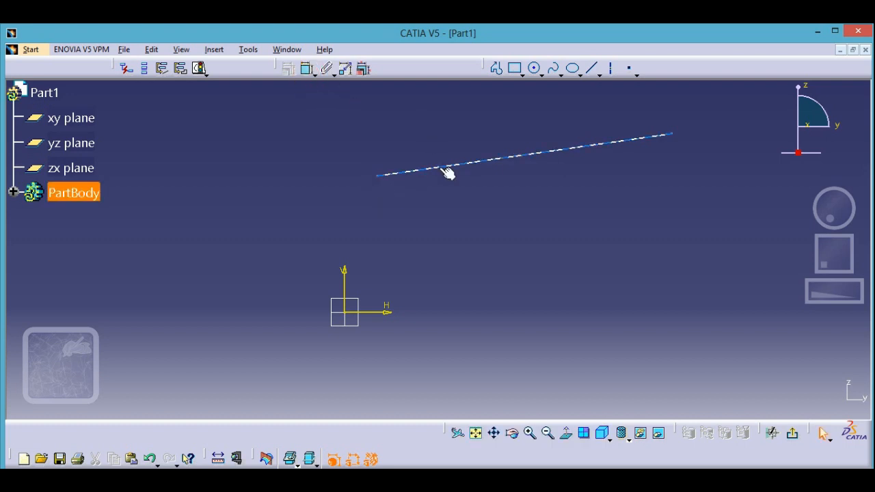
pyautogui.click(306, 69)
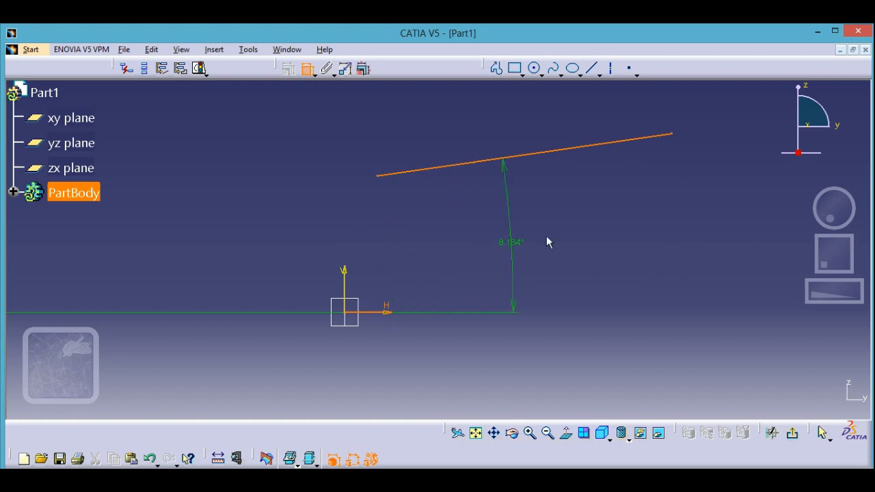
pyautogui.click(623, 249)
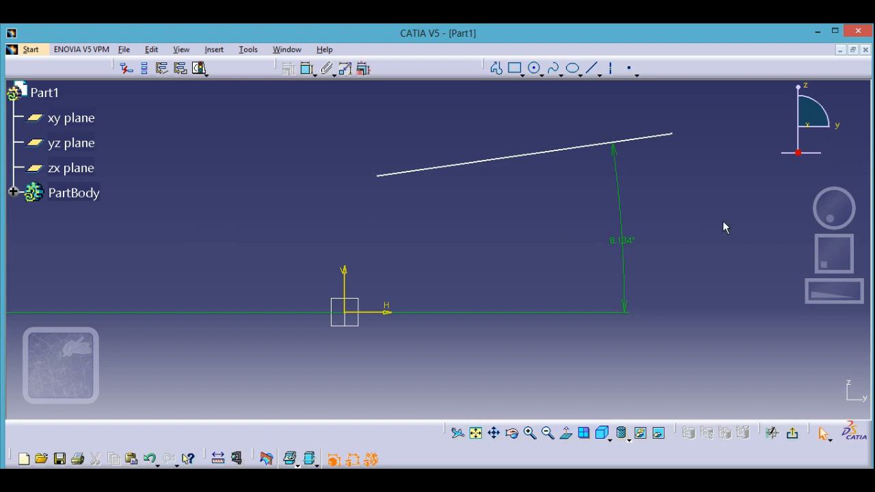
# Set the angle between the line and the horizontal axis to 45 degrees.
pyautogui.click(627, 242)
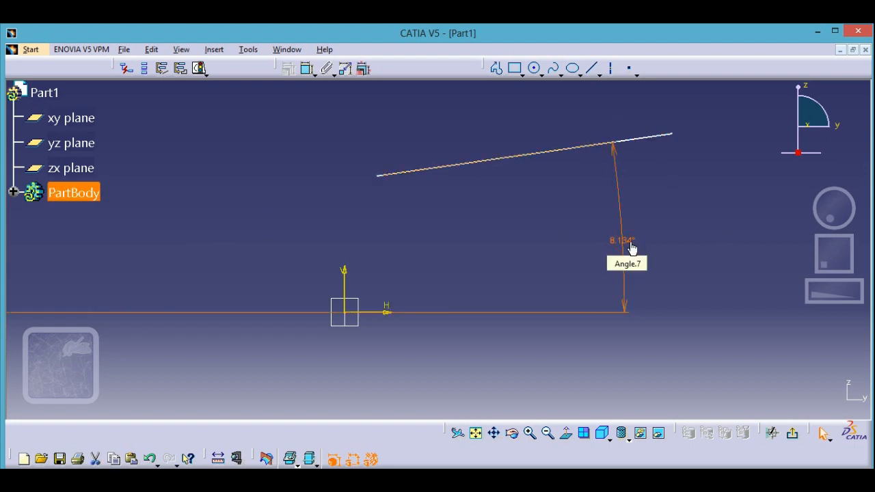
pyautogui.doubleClick(632, 247)
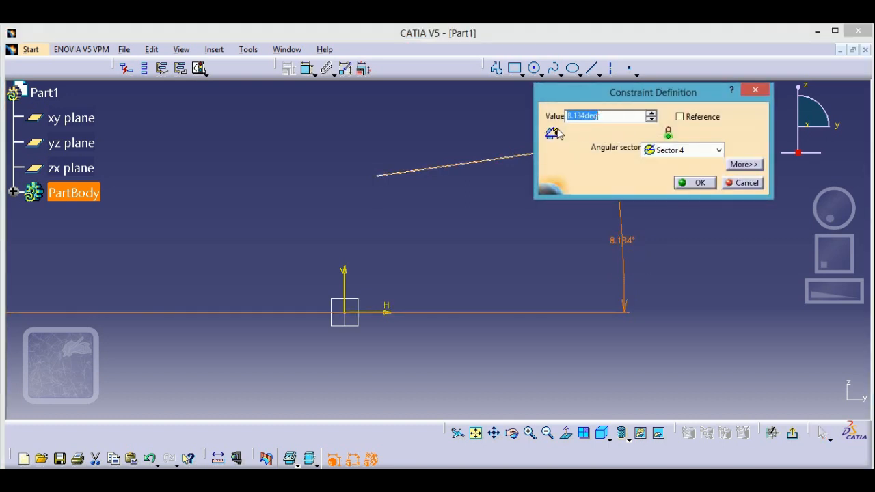
pyautogui.write('45')
pyautogui.press('Return')
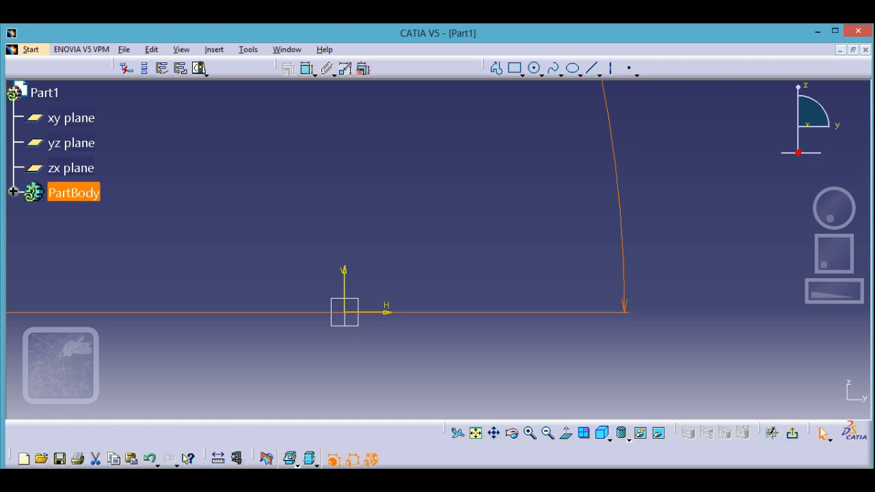
# Move the 45° line to the far side of the vertical axis and shift it slightly up and right to test its remaining freedom.
pyautogui.moveTo(859, 303); pyautogui.dragTo(703, 299)
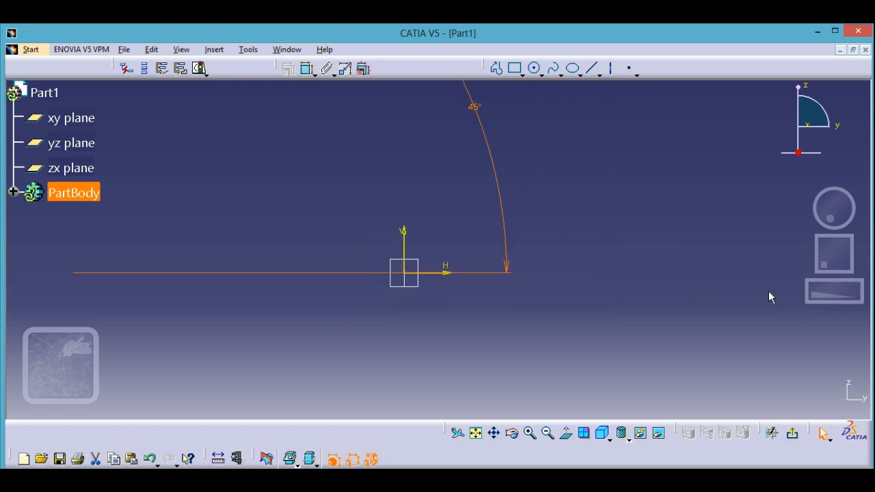
pyautogui.moveTo(828, 298)
pyautogui.mouseDown()
pyautogui.moveTo(744, 308)
pyautogui.moveTo(769, 299)
pyautogui.mouseUp()
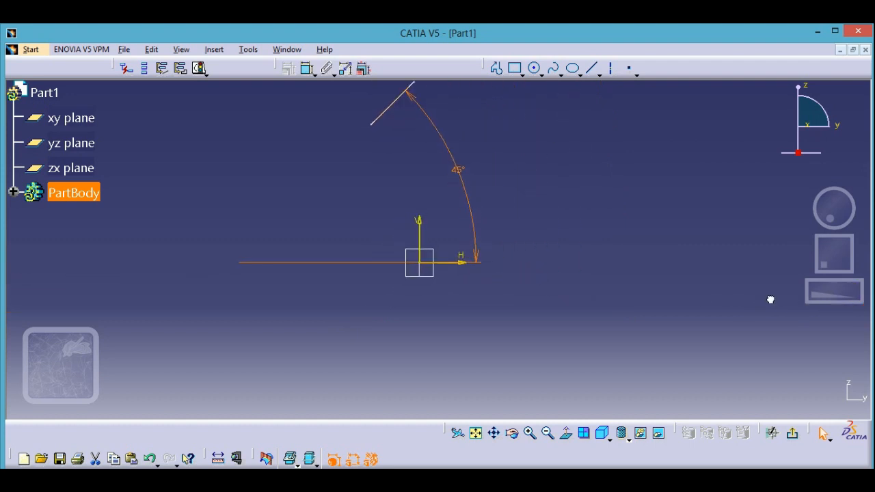
pyautogui.moveTo(382, 113)
pyautogui.mouseDown()
pyautogui.moveTo(328, 209)
pyautogui.moveTo(289, 237)
pyautogui.moveTo(285, 228)
pyautogui.mouseUp()
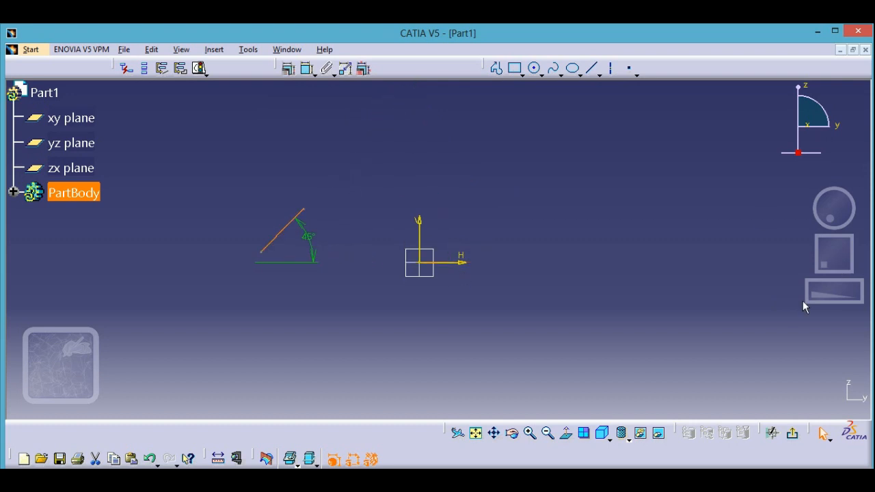
pyautogui.moveTo(821, 300); pyautogui.dragTo(869, 277)
pyautogui.moveTo(832, 254)
pyautogui.mouseDown()
pyautogui.moveTo(824, 263)
pyautogui.moveTo(839, 254)
pyautogui.moveTo(865, 267)
pyautogui.mouseUp()
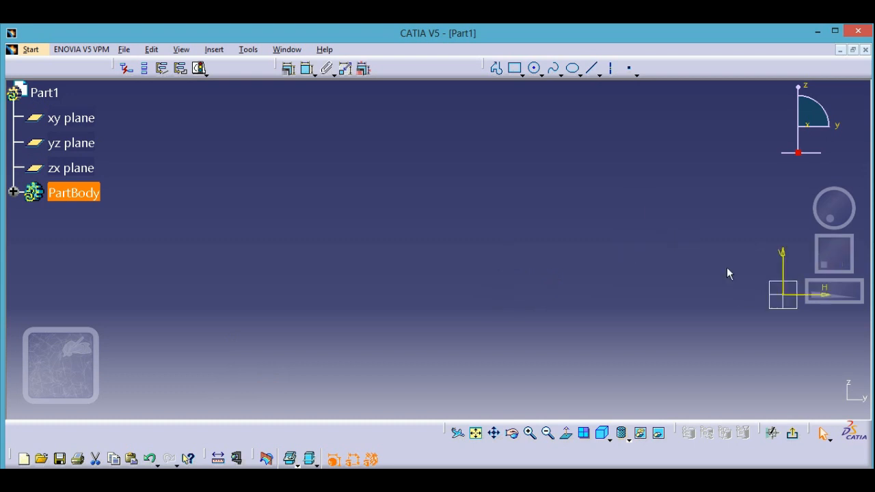
pyautogui.moveTo(424, 275); pyautogui.dragTo(666, 296, button='middle')
pyautogui.moveTo(257, 274); pyautogui.dragTo(672, 286, button='middle')
pyautogui.moveTo(347, 289)
pyautogui.mouseDown(button='middle')
pyautogui.moveTo(521, 305)
pyautogui.moveTo(686, 375)
pyautogui.moveTo(547, 346)
pyautogui.moveTo(590, 404)
pyautogui.mouseUp(button='middle')
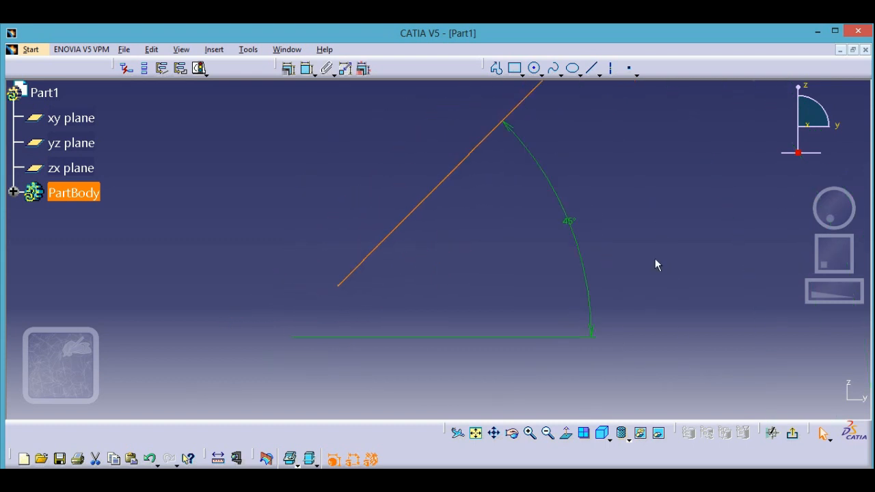
pyautogui.moveTo(656, 263)
pyautogui.mouseDown(button='middle')
pyautogui.moveTo(610, 322)
pyautogui.moveTo(603, 299)
pyautogui.mouseUp(button='middle')
pyautogui.click(624, 252)
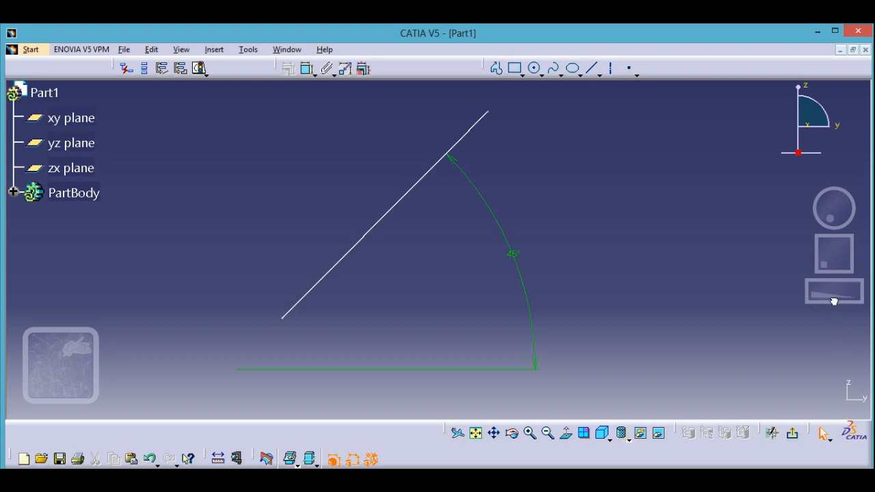
pyautogui.moveTo(833, 301); pyautogui.dragTo(686, 303)
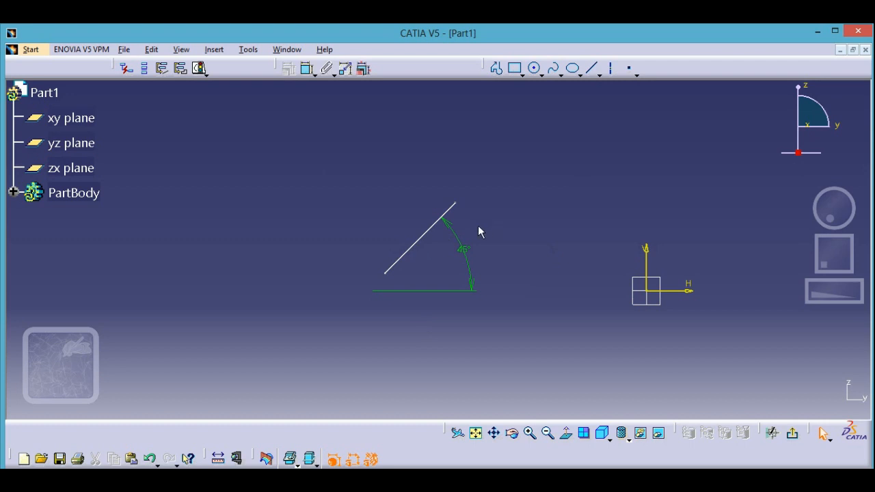
pyautogui.moveTo(432, 227); pyautogui.dragTo(452, 219)
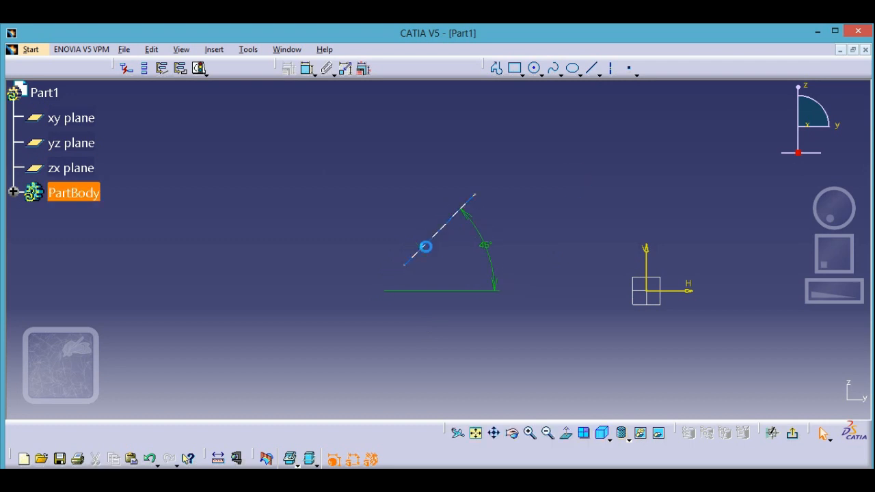
# Delete the 45° line together with its angle dimension.
pyautogui.moveTo(273, 176); pyautogui.dragTo(541, 331)
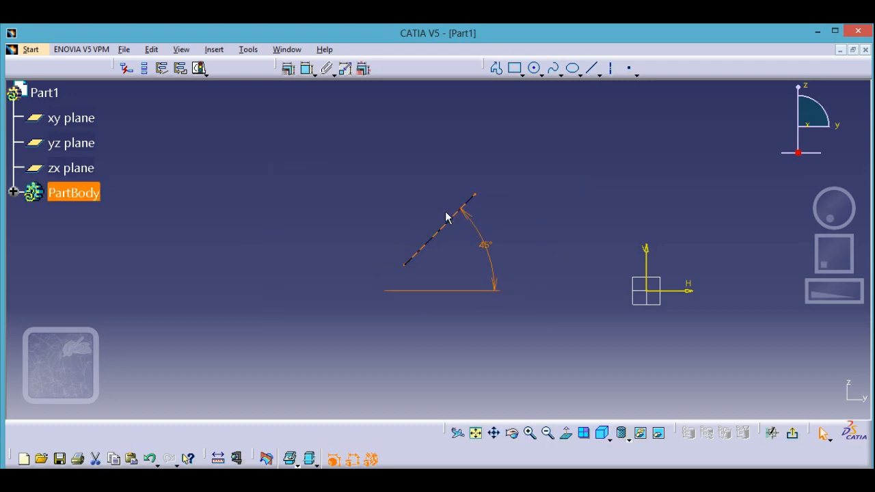
pyautogui.rightClick(448, 222)
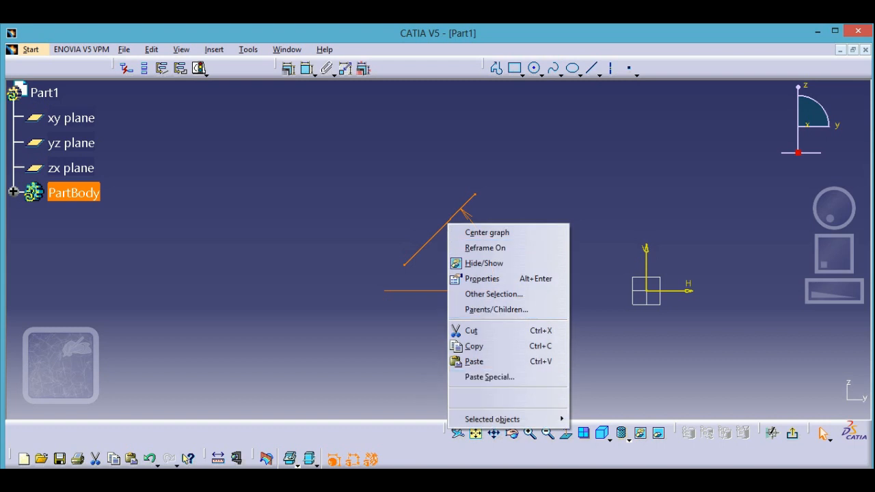
pyautogui.press('Delete')
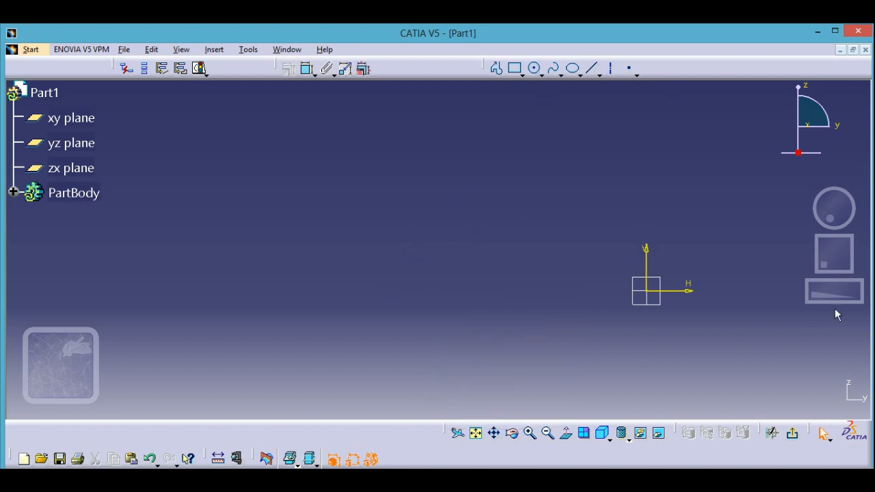
# Draw a circle about 617 mm in diameter above and to the right of the sketch origin.
pyautogui.moveTo(832, 296)
pyautogui.mouseDown(button='middle')
pyautogui.moveTo(807, 312)
pyautogui.moveTo(676, 339)
pyautogui.mouseUp(button='middle')
pyautogui.click(613, 217)
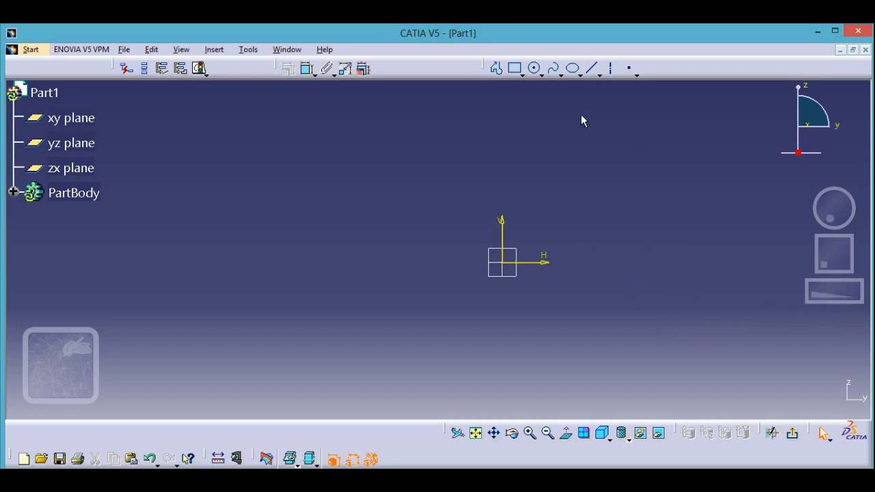
pyautogui.click(533, 68)
pyautogui.click(604, 187)
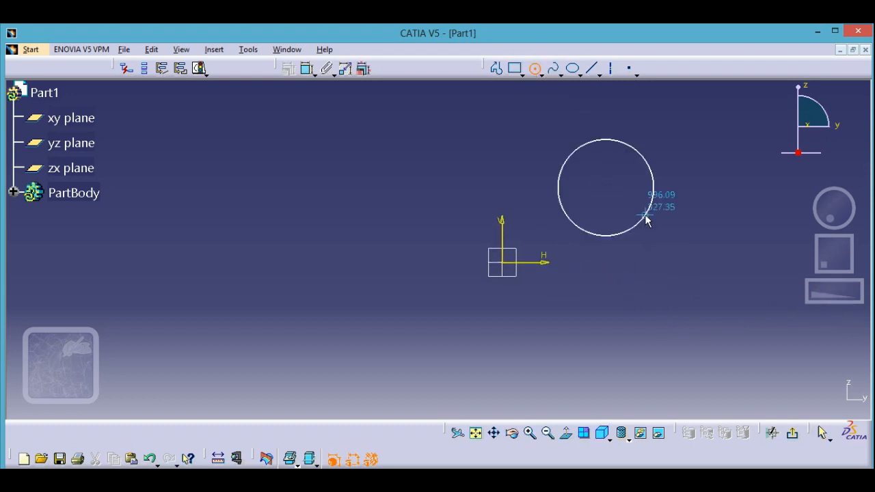
pyautogui.click(642, 214)
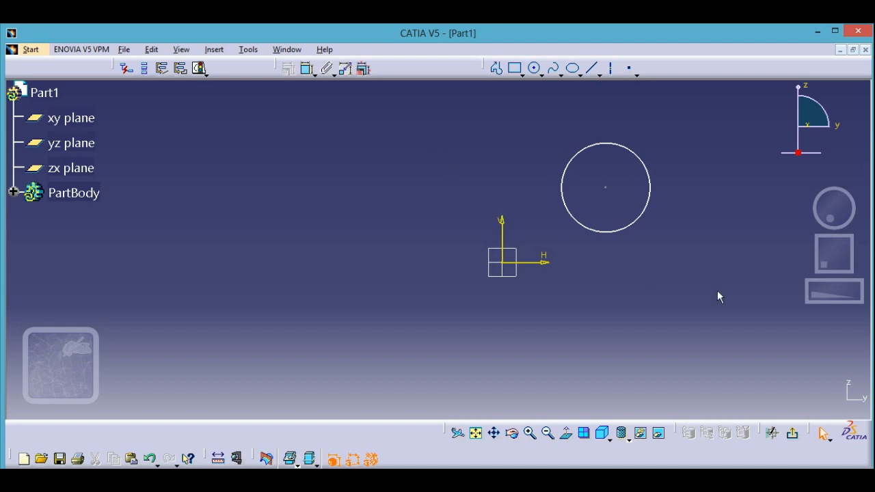
# Dimension the circle's diameter, placing the value outside the circle to its right.
pyautogui.moveTo(839, 265)
pyautogui.mouseDown()
pyautogui.moveTo(792, 284)
pyautogui.moveTo(809, 260)
pyautogui.mouseUp()
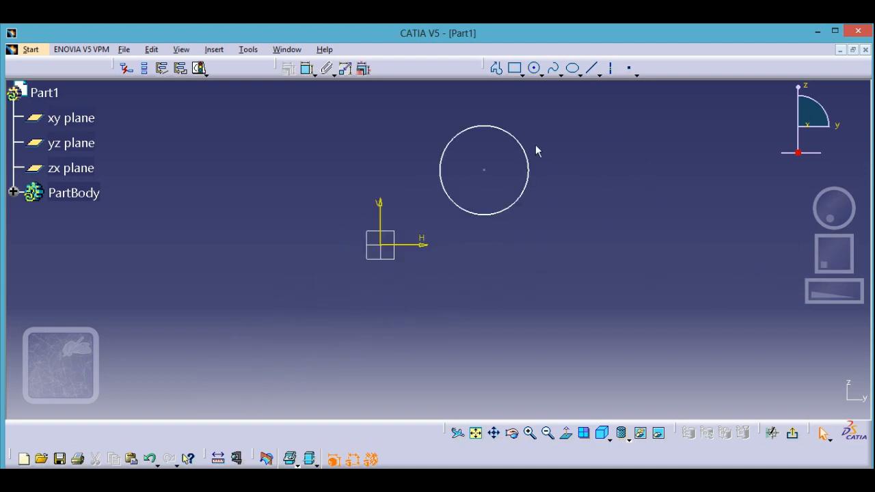
pyautogui.click(307, 69)
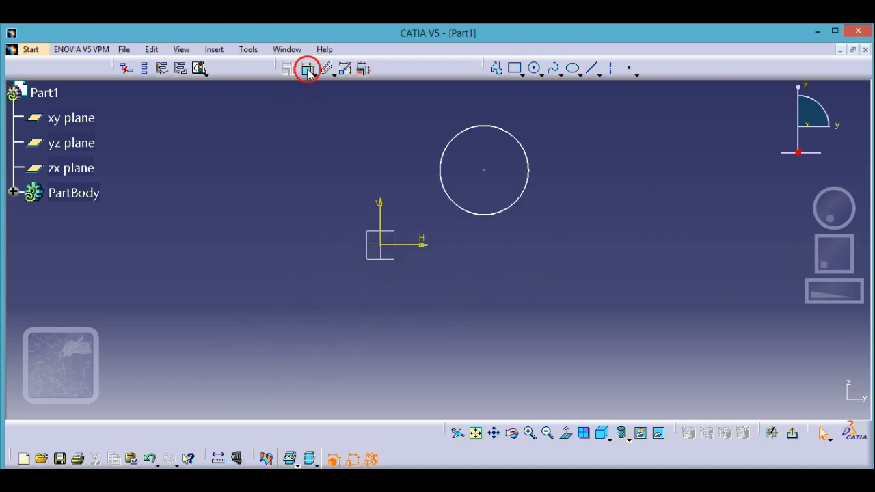
pyautogui.click(527, 167)
pyautogui.click(664, 168)
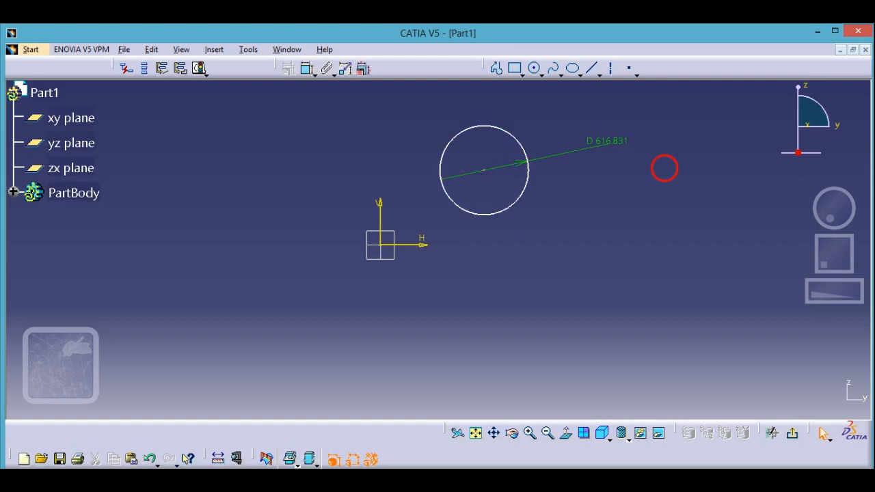
pyautogui.middleClick(617, 141)
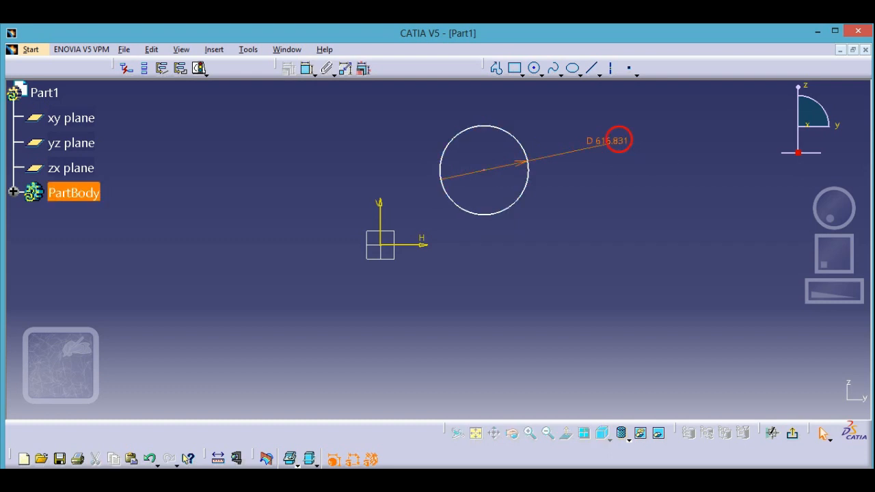
# Set the circle's diameter to 500 mm.
pyautogui.doubleClick(443, 266)
pyautogui.write('500')
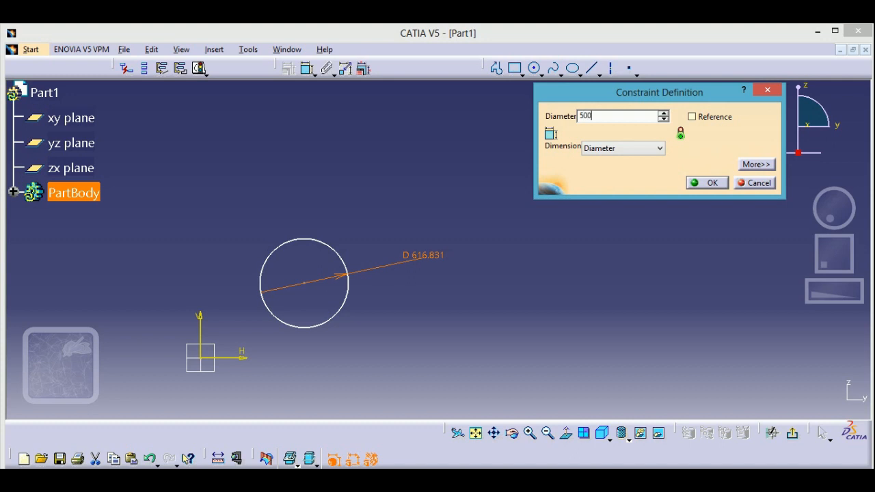
pyautogui.press('Return')
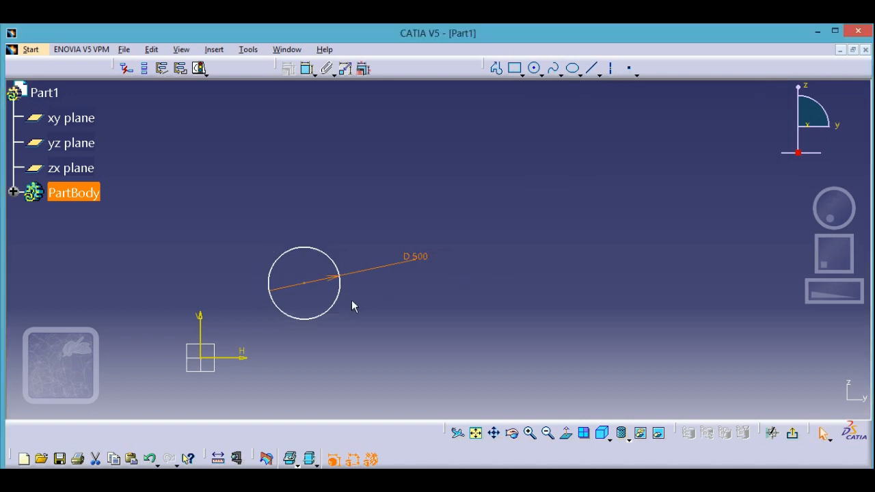
# Move the circle slightly upward and away from the vertical axis to test its remaining freedom.
pyautogui.moveTo(398, 308); pyautogui.dragTo(574, 236, button='middle')
pyautogui.click(572, 239)
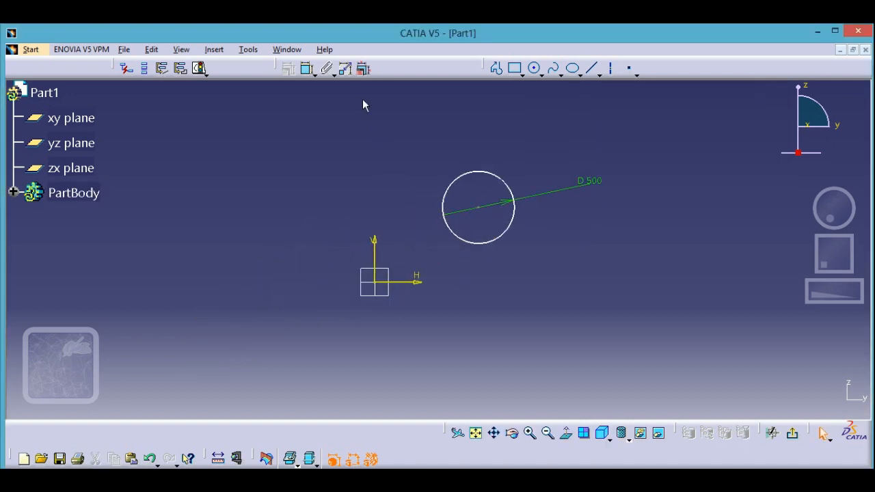
pyautogui.moveTo(515, 209); pyautogui.dragTo(521, 173)
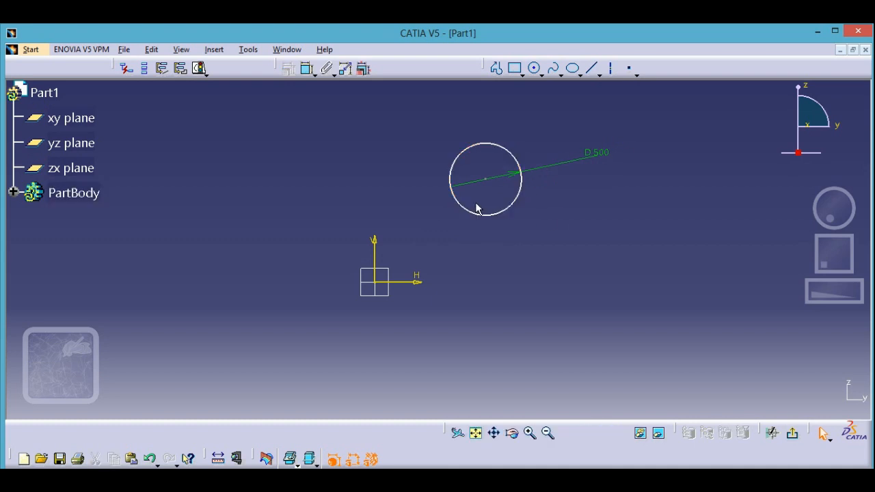
# Dimension the vertical distance from the circle's centre to the horizontal axis, placing the value just beside the circle's centre line.
pyautogui.click(307, 69)
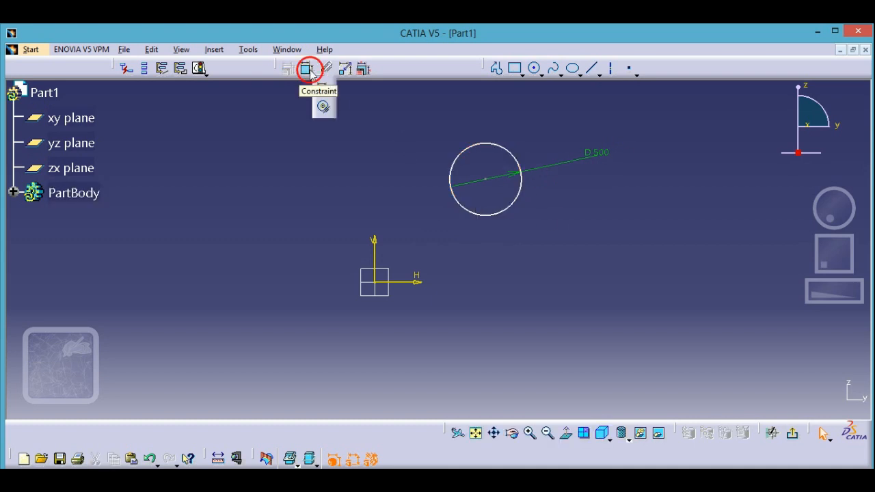
pyautogui.click(484, 179)
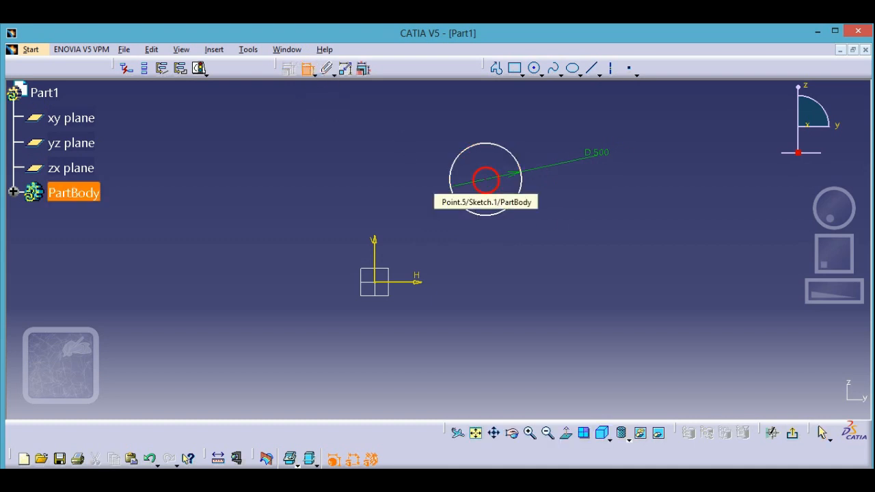
pyautogui.click(417, 283)
pyautogui.click(499, 262)
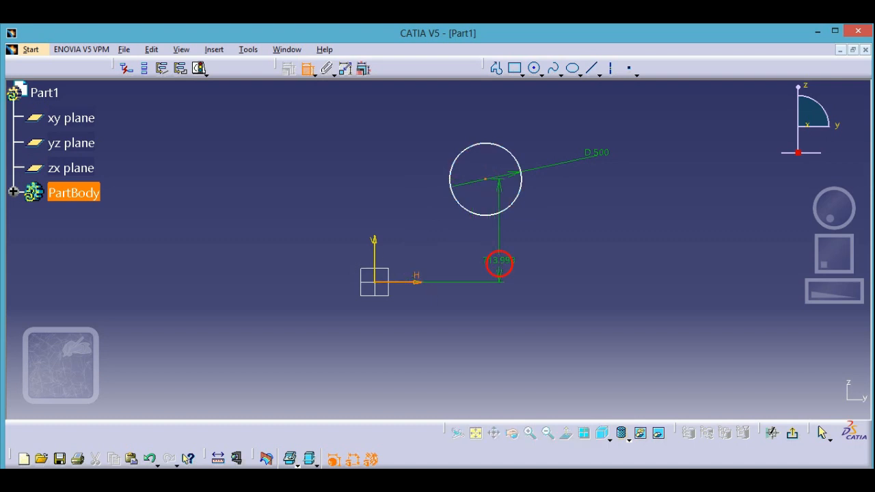
# Dimension the horizontal distance from the circle's centre to the vertical axis, placing the value below the circle.
pyautogui.click(308, 68)
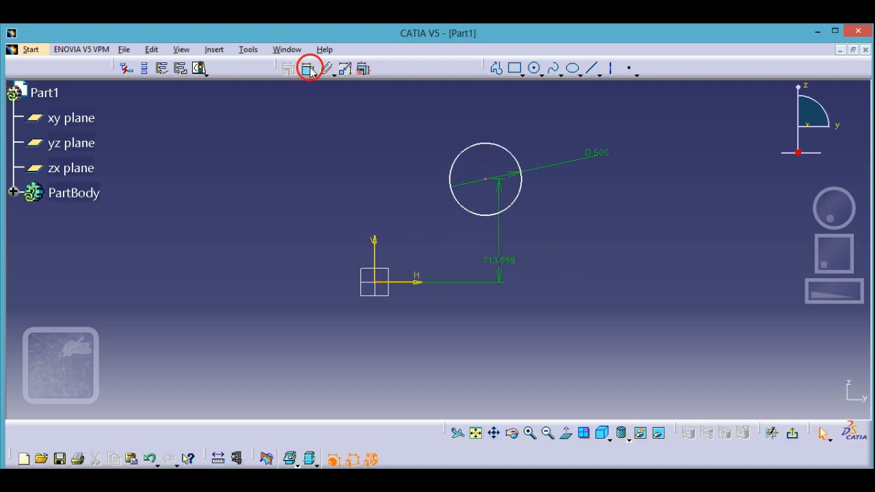
pyautogui.click(486, 180)
pyautogui.click(380, 264)
pyautogui.click(434, 228)
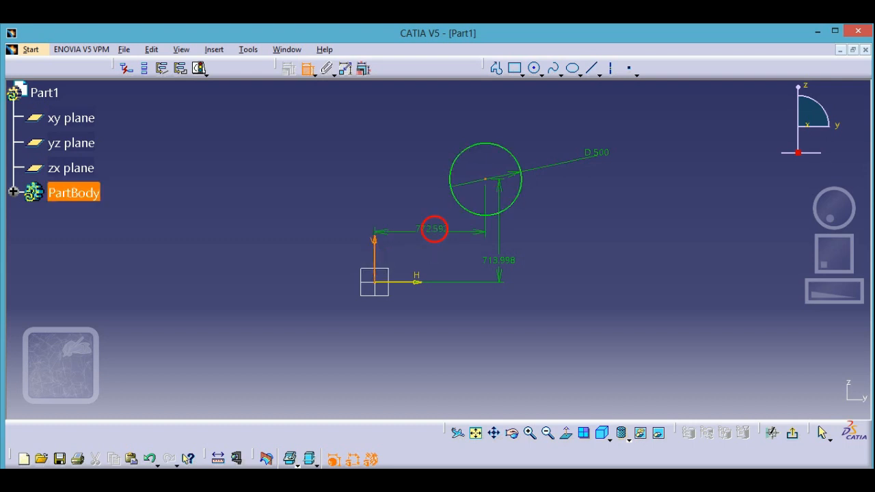
pyautogui.click(369, 189)
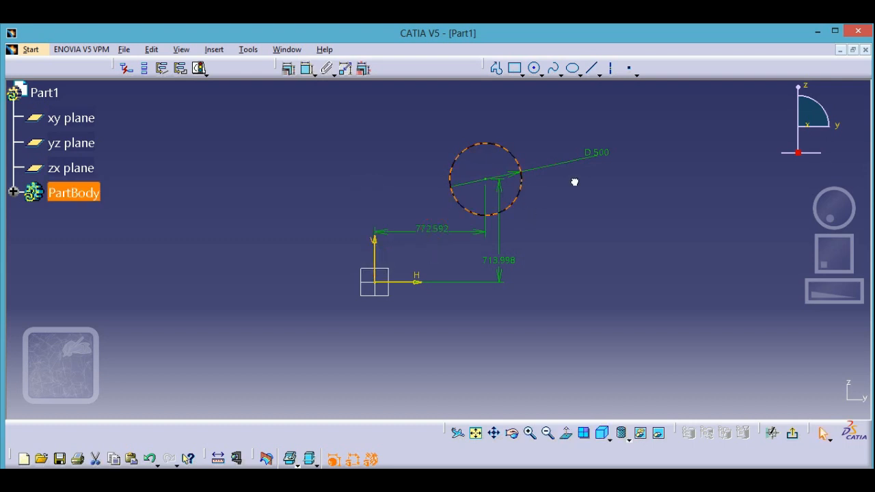
# Try to move the dimensioned circle to check whether it still has any freedom.
pyautogui.click(588, 223)
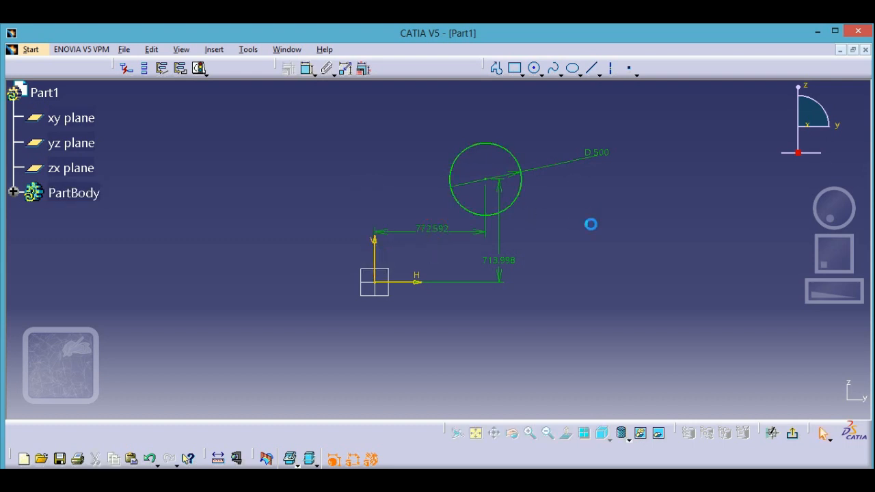
pyautogui.click(531, 206)
pyautogui.click(620, 227)
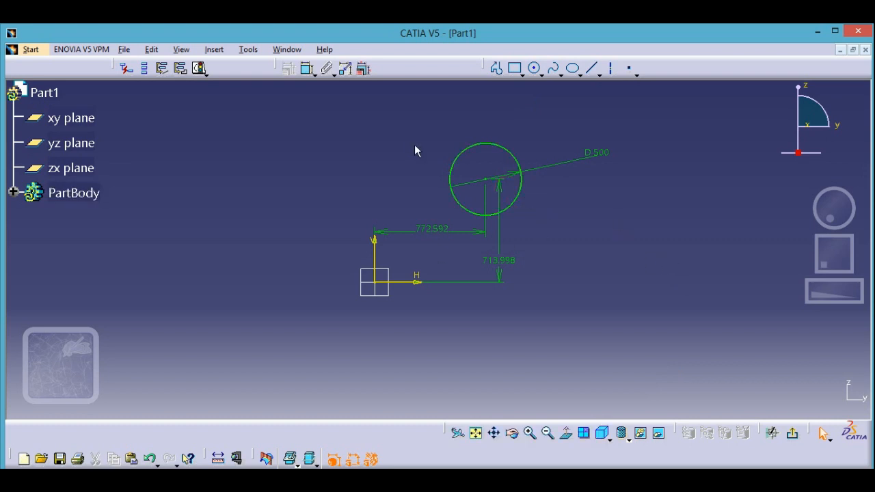
# Delete the circle together with its diameter and position dimensions.
pyautogui.moveTo(291, 115); pyautogui.dragTo(634, 325)
pyautogui.rightClick(516, 213)
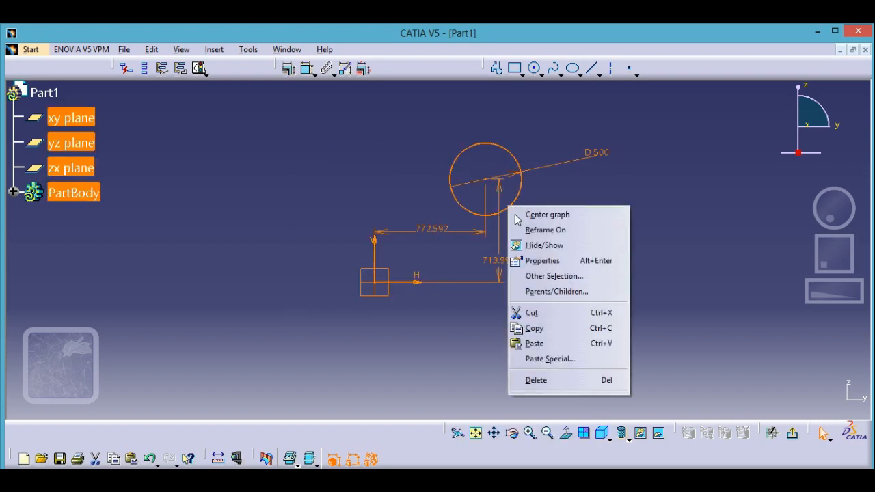
pyautogui.click(543, 378)
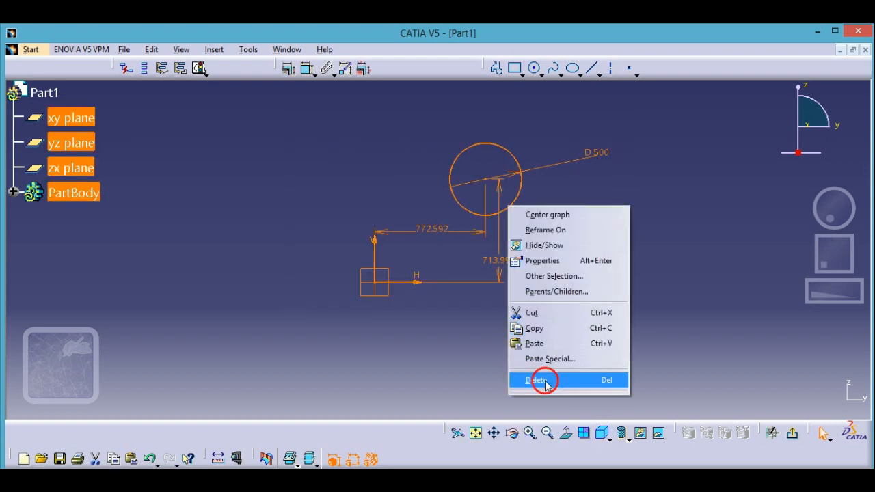
# Draw a wavy four-point spline above the sketch origin, ending at about H 2108 mm, V 834 mm.
pyautogui.click(555, 69)
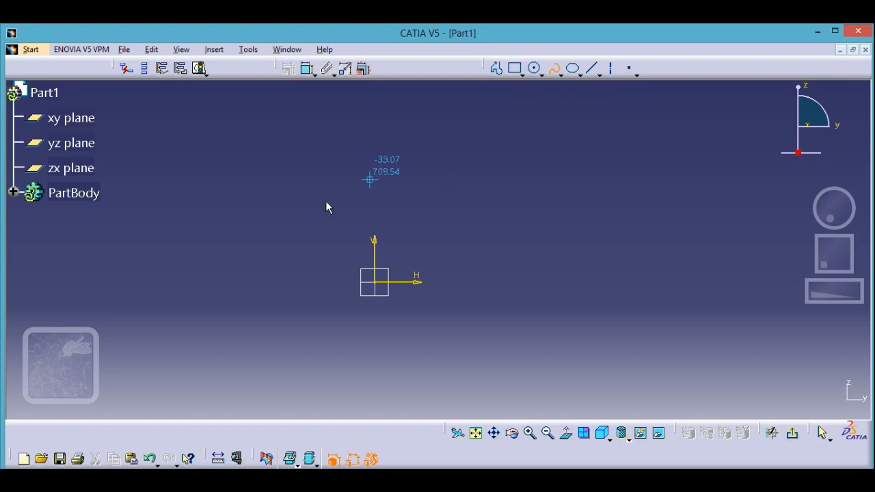
pyautogui.click(305, 194)
pyautogui.click(392, 167)
pyautogui.click(562, 215)
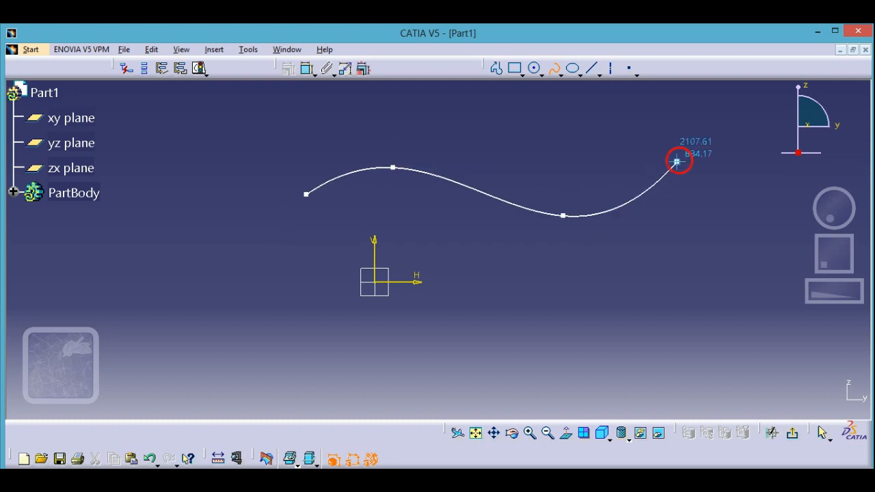
pyautogui.click(678, 159)
pyautogui.click(555, 68)
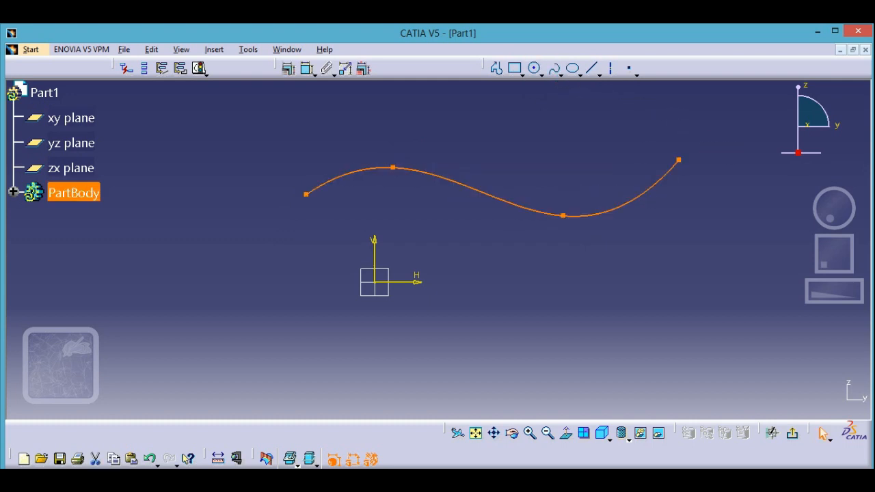
# Dimension the vertical distance from the spline's second control point to the horizontal axis.
pyautogui.click(346, 173)
pyautogui.click(306, 69)
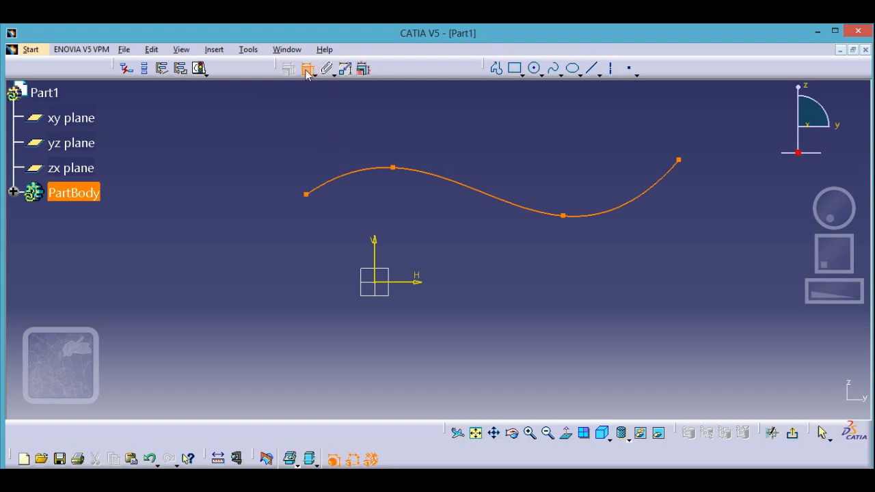
pyautogui.click(407, 281)
pyautogui.click(543, 273)
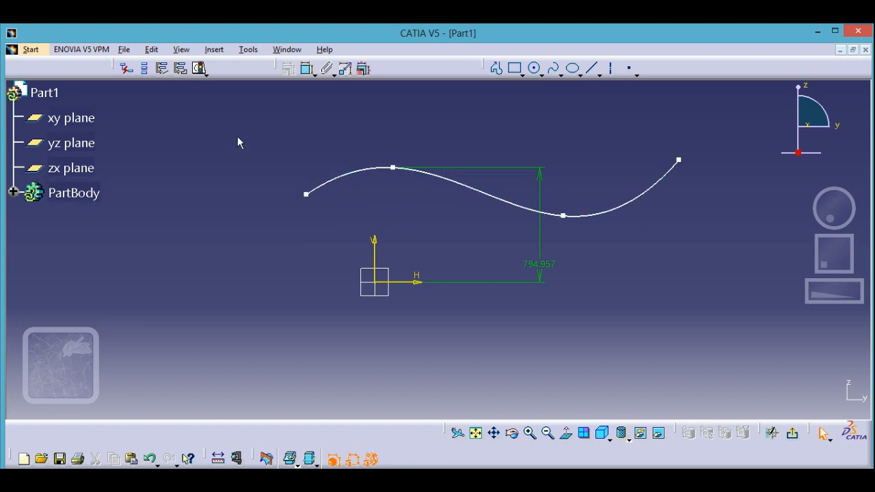
# Delete the spline together with its vertical distance dimension.
pyautogui.rightClick(640, 200)
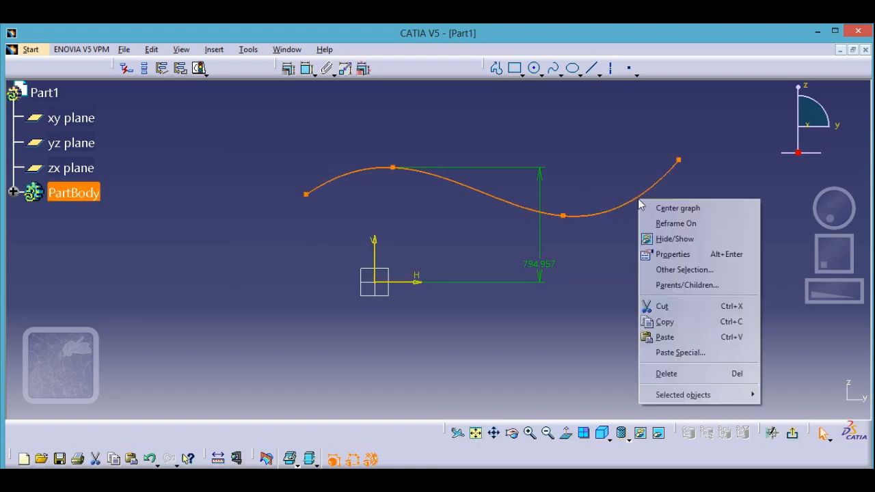
pyautogui.click(669, 373)
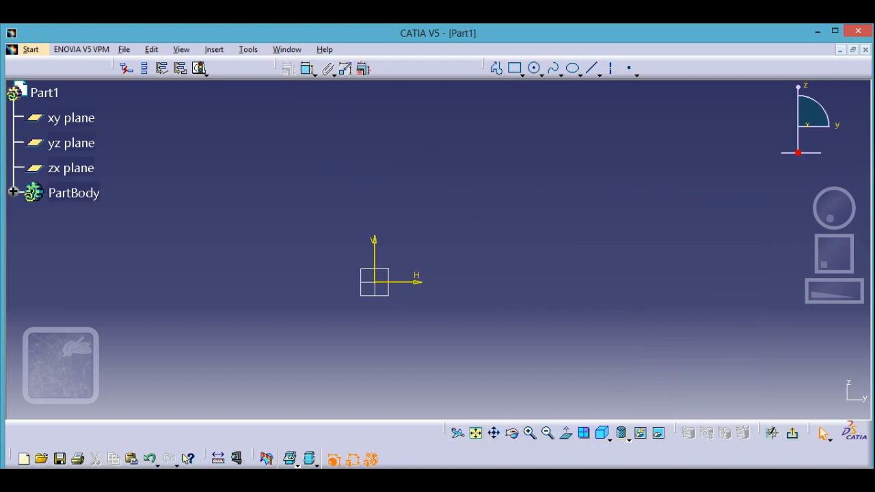
pyautogui.click(311, 72)
pyautogui.click(287, 92)
pyautogui.click(312, 72)
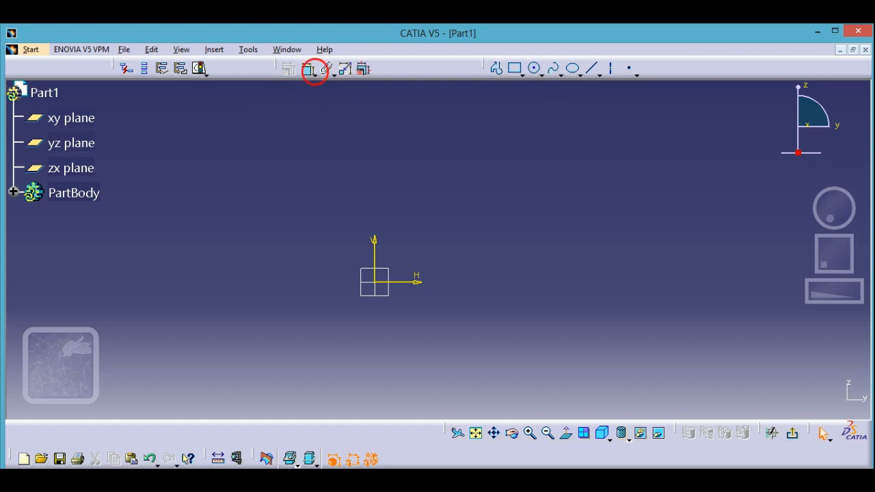
pyautogui.click(250, 106)
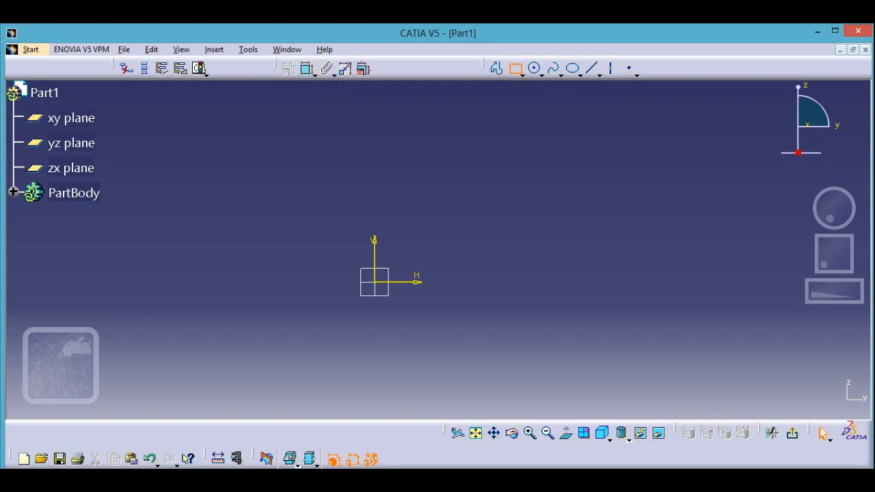
# Draw a rectangle about 1196 mm wide and 361 mm high above and to the right of the sketch origin.
pyautogui.click(462, 157)
pyautogui.click(634, 208)
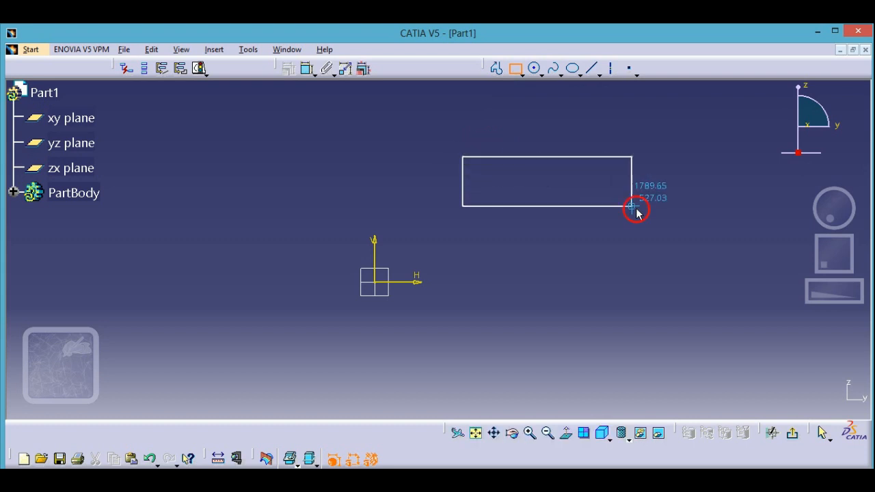
# Dimension the rectangle's width above its top edge and its height beside its left edge.
pyautogui.click(301, 71)
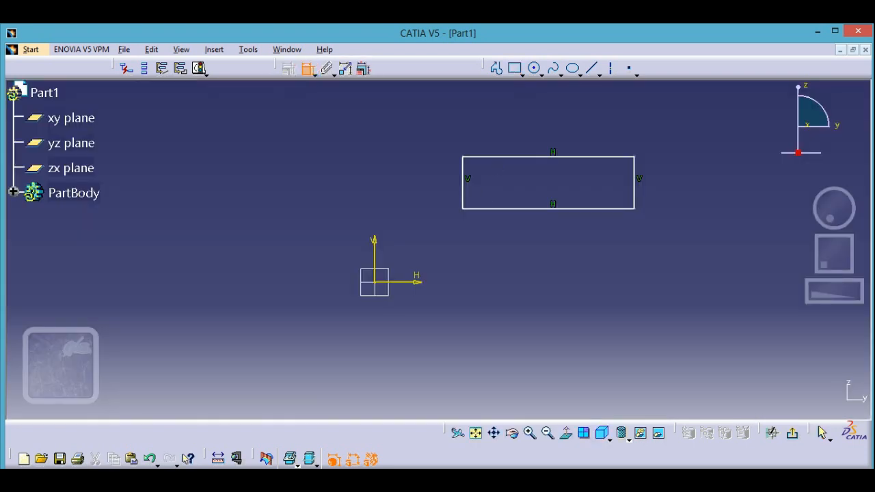
pyautogui.click(521, 157)
pyautogui.click(522, 105)
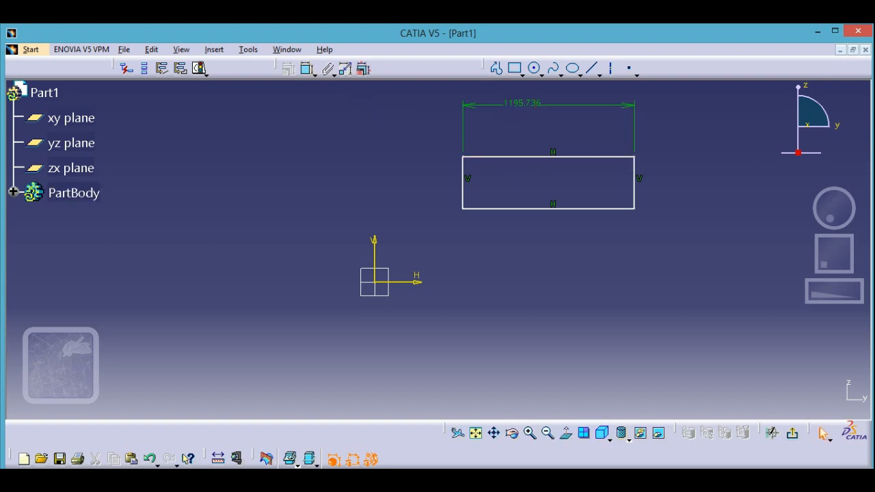
pyautogui.click(304, 69)
pyautogui.click(463, 185)
pyautogui.click(360, 132)
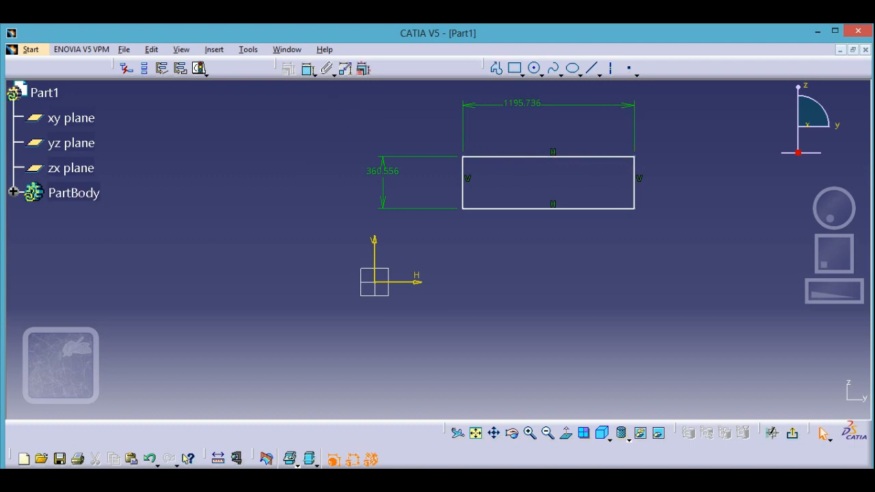
# Dimension the distances from the rectangle's bottom edge to the horizontal axis and from its left edge to the vertical axis.
pyautogui.click(533, 209)
pyautogui.click(420, 283)
pyautogui.click(476, 236)
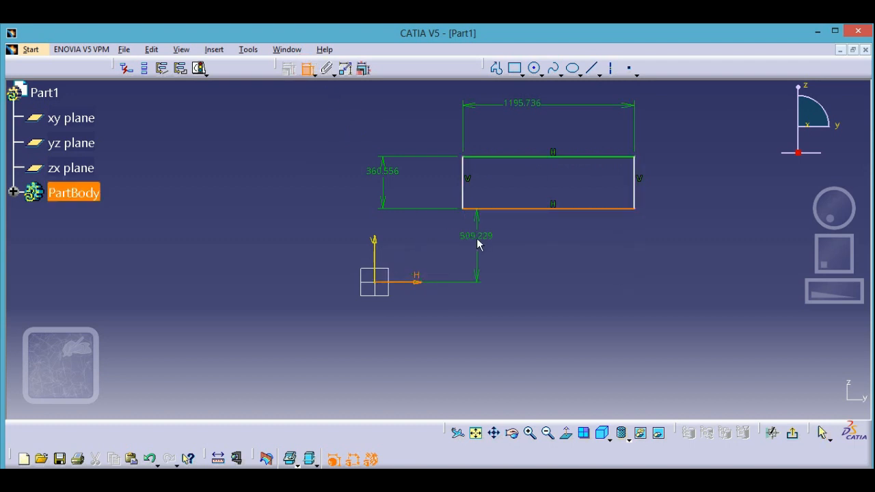
pyautogui.click(307, 69)
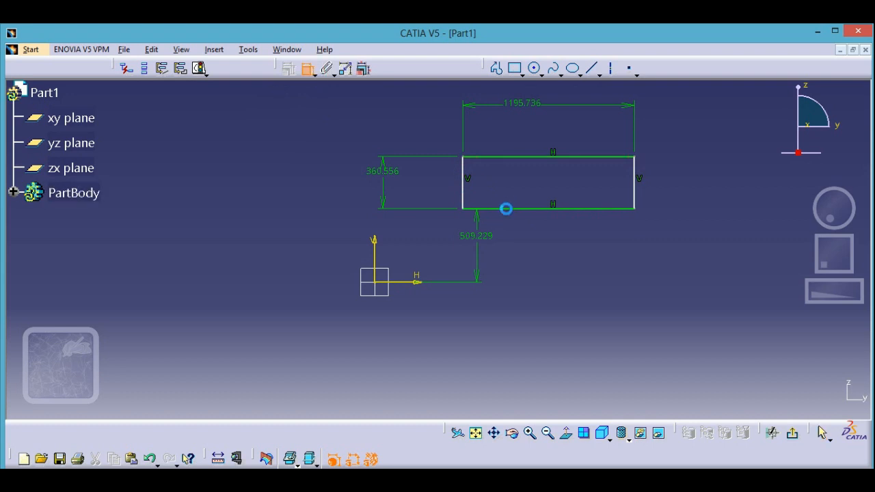
pyautogui.click(464, 198)
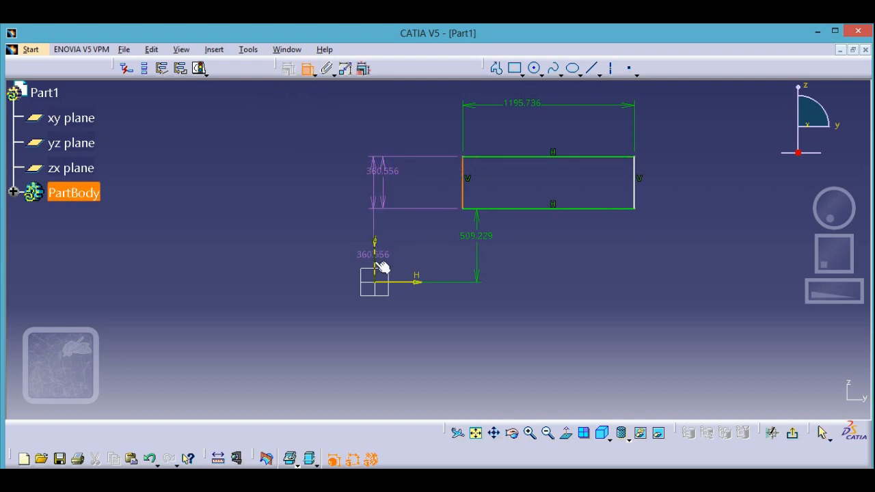
pyautogui.click(375, 261)
pyautogui.click(414, 247)
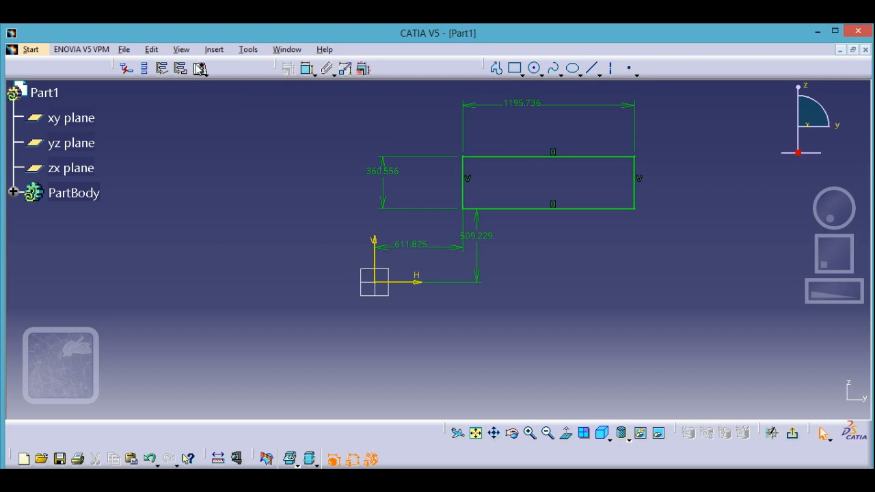
# Undock the sketch tools and check the rectangle sketch with Sketch Solving Status.
pyautogui.moveTo(115, 68); pyautogui.dragTo(123, 102)
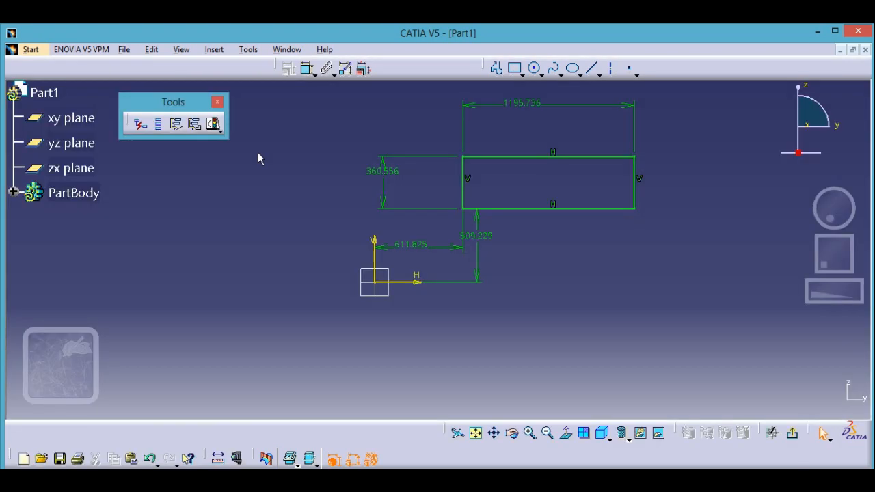
pyautogui.click(214, 125)
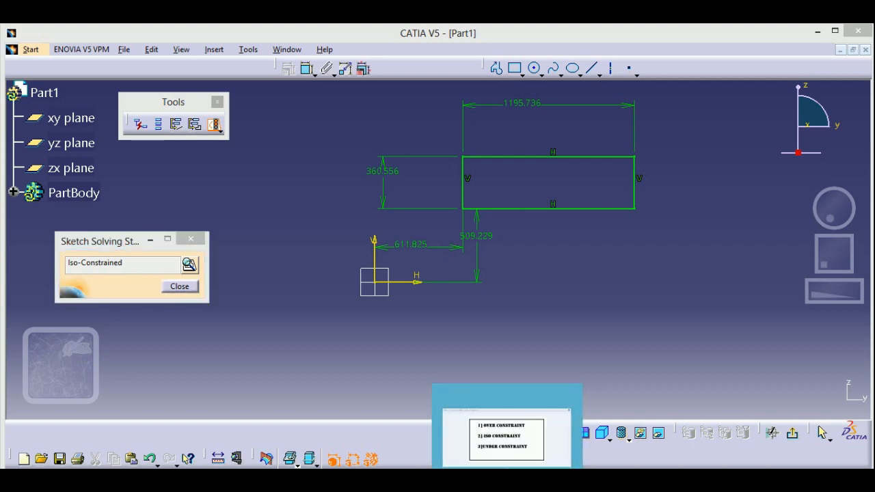
# Switch to Windows Photo Viewer and reposition its window to read the list of sketch constraint states.
pyautogui.click(507, 429)
pyautogui.moveTo(387, 110); pyautogui.dragTo(356, 55)
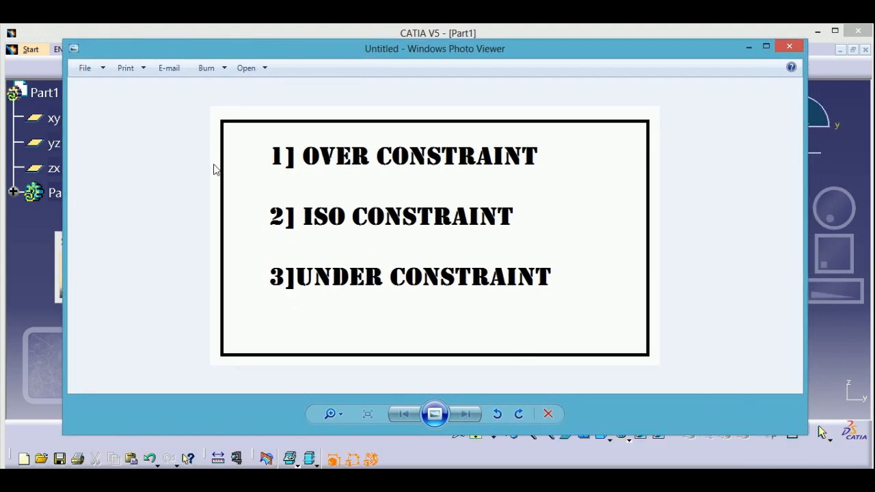